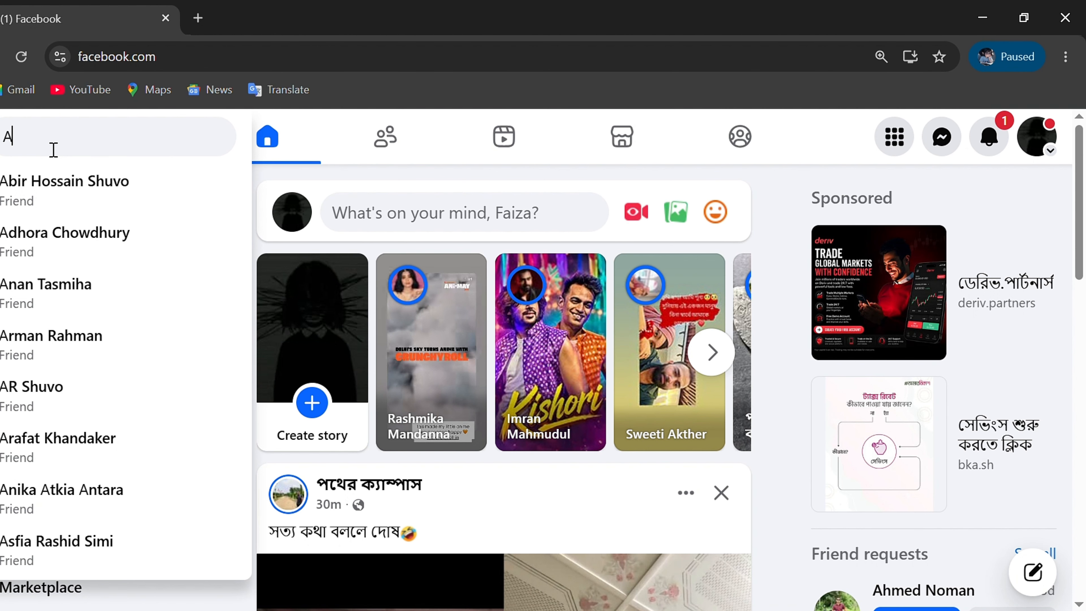
- Search Facebook for "Ads manager" and open the Ads Manager result
text(manager)
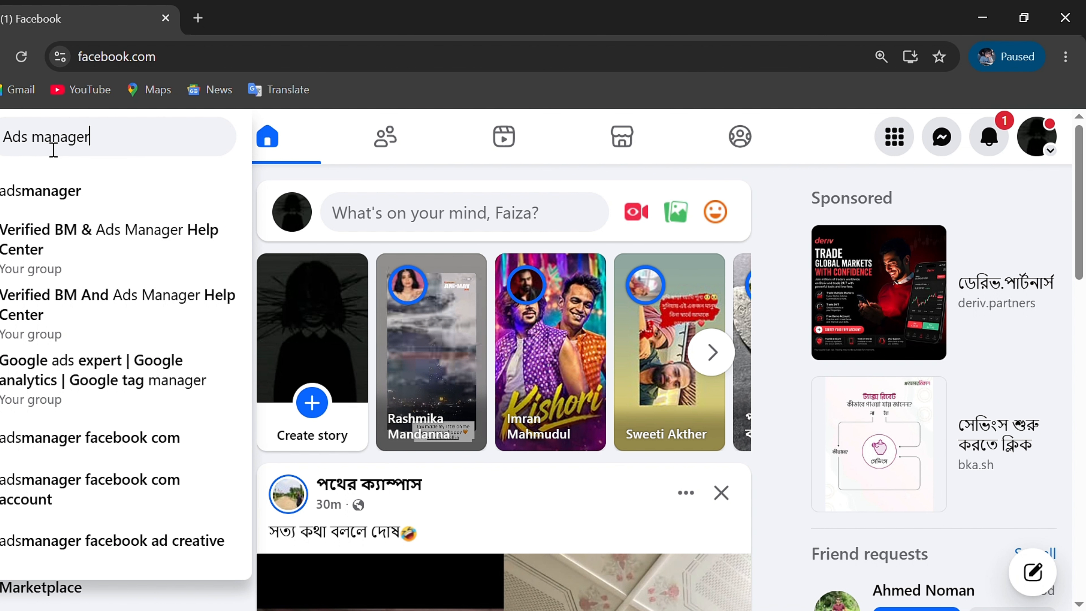
key(Return)
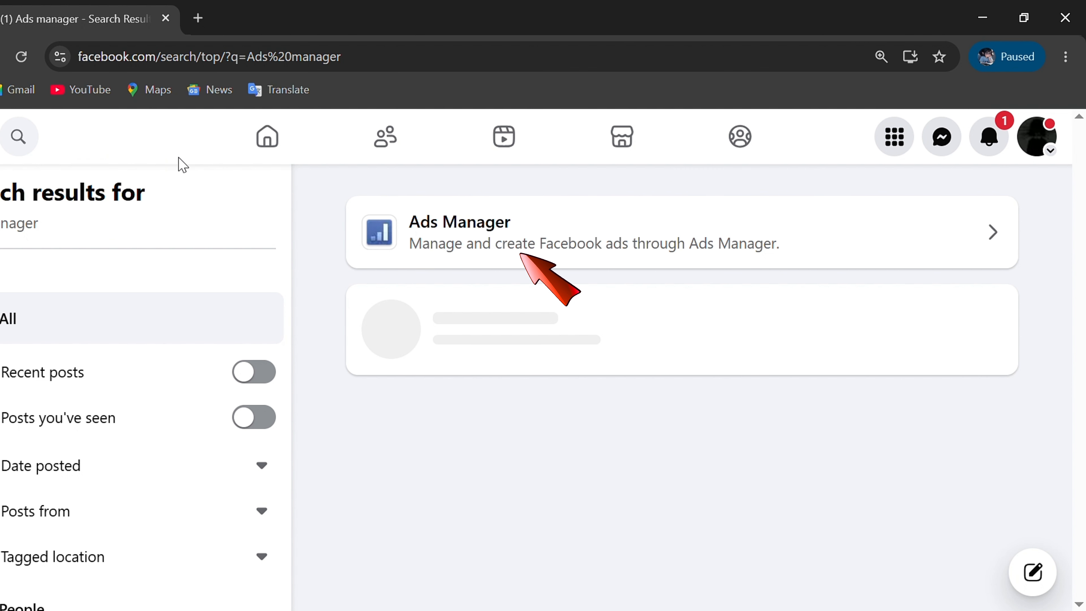
click(454, 233)
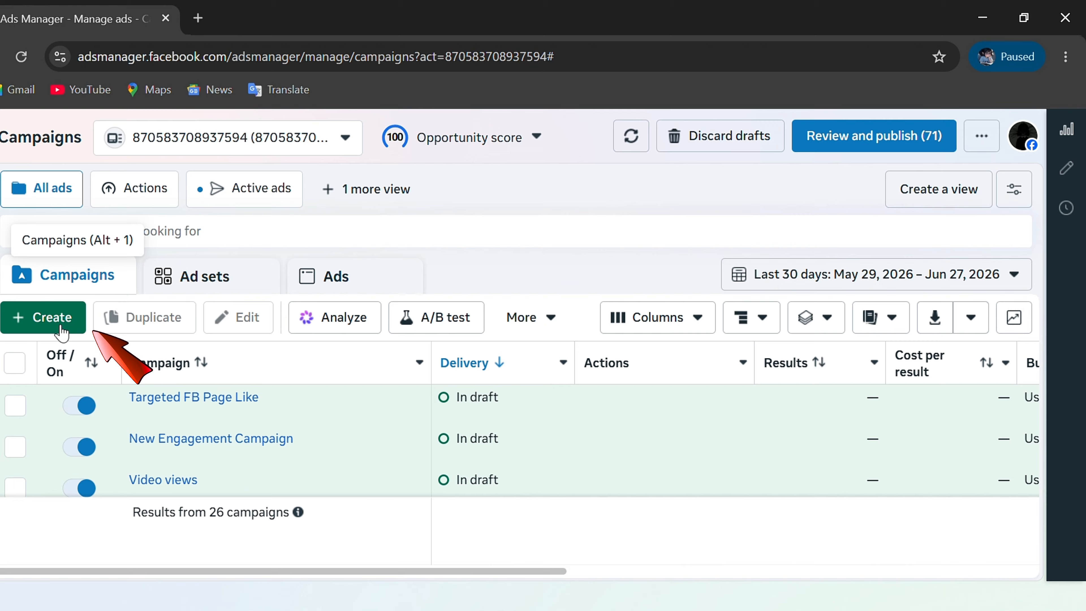
- Create a new auction campaign with the Engagement objective and the Manual engagement campaign setup
click(38, 329)
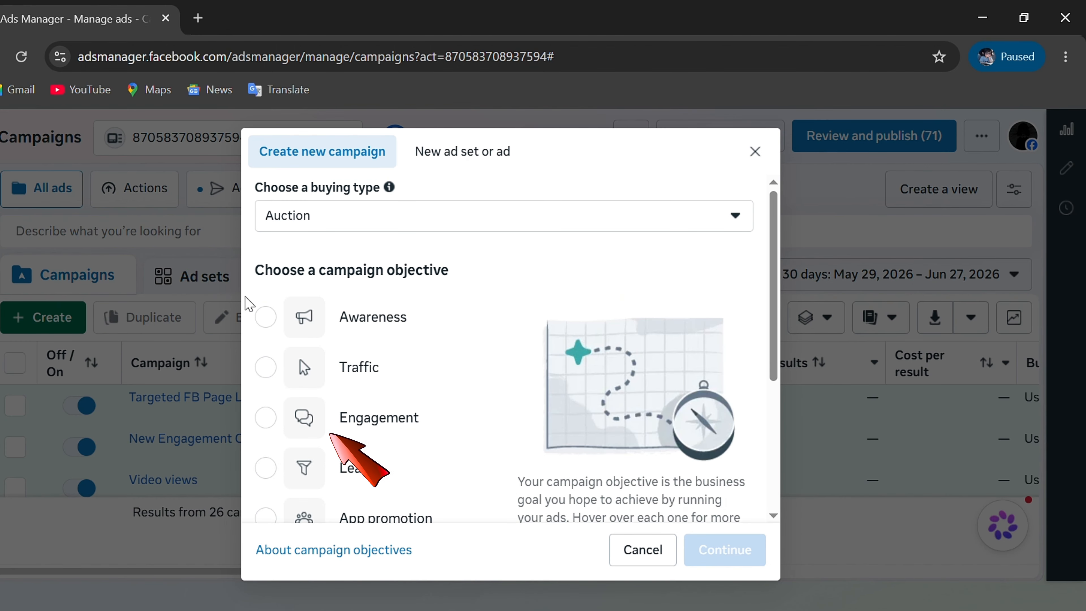
click(267, 423)
scroll(266, 429, down, 2)
scroll(267, 429, down, 2)
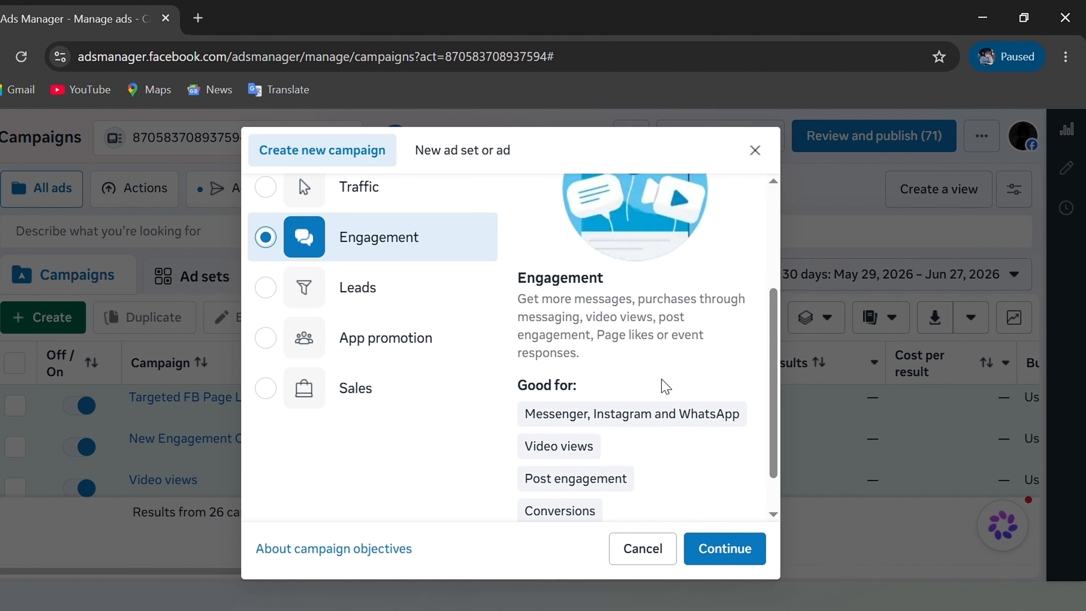
scroll(675, 466, down, 1)
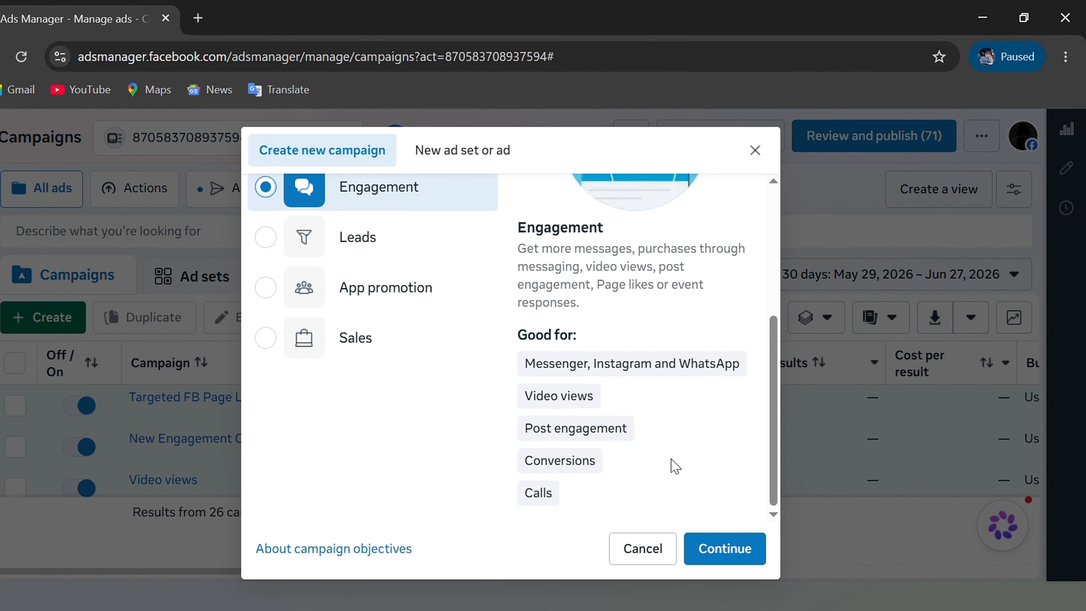
click(711, 547)
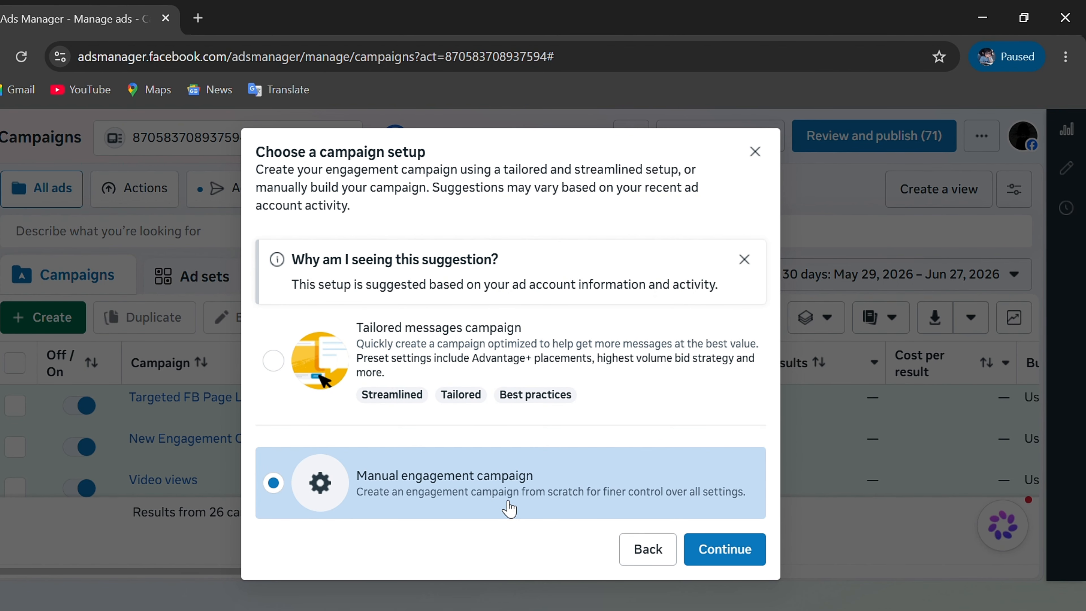
click(730, 548)
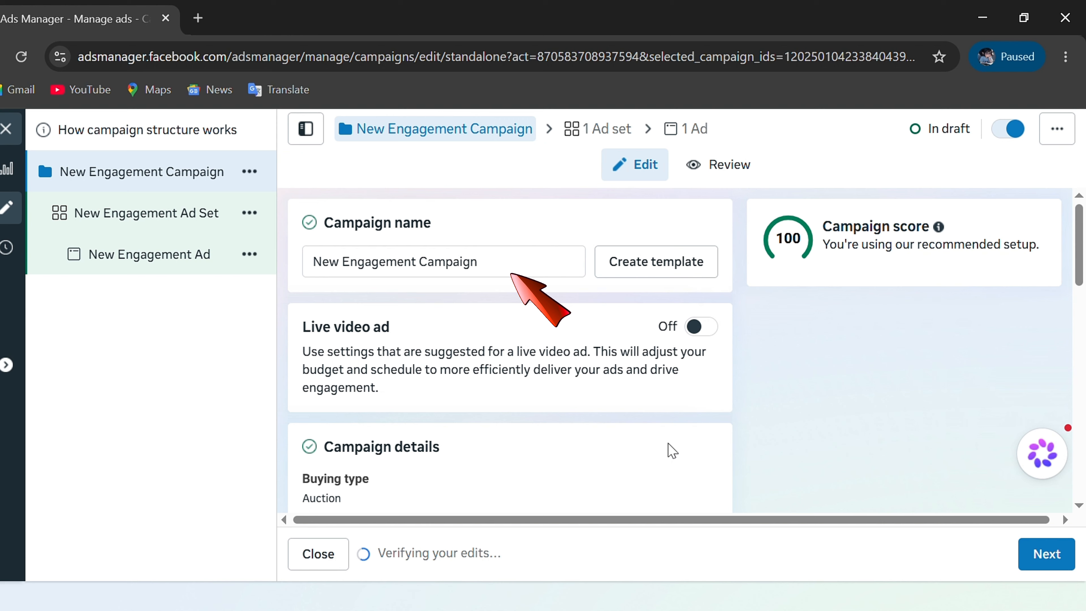
- Name the campaign "FB Page Follow" and select the name text for reuse
drag(493, 274, 276, 304)
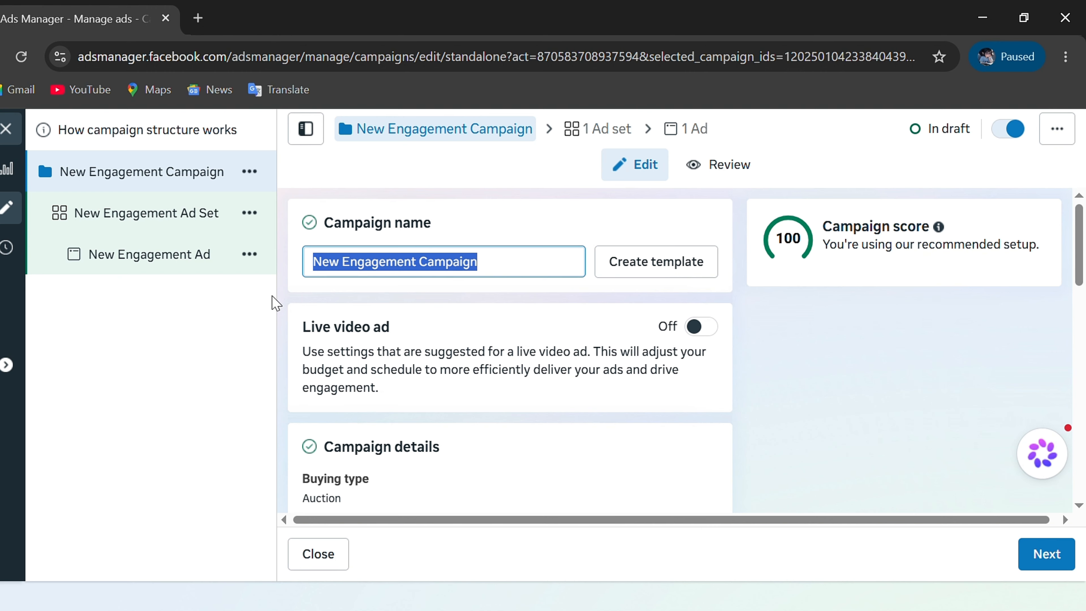
text(FB )
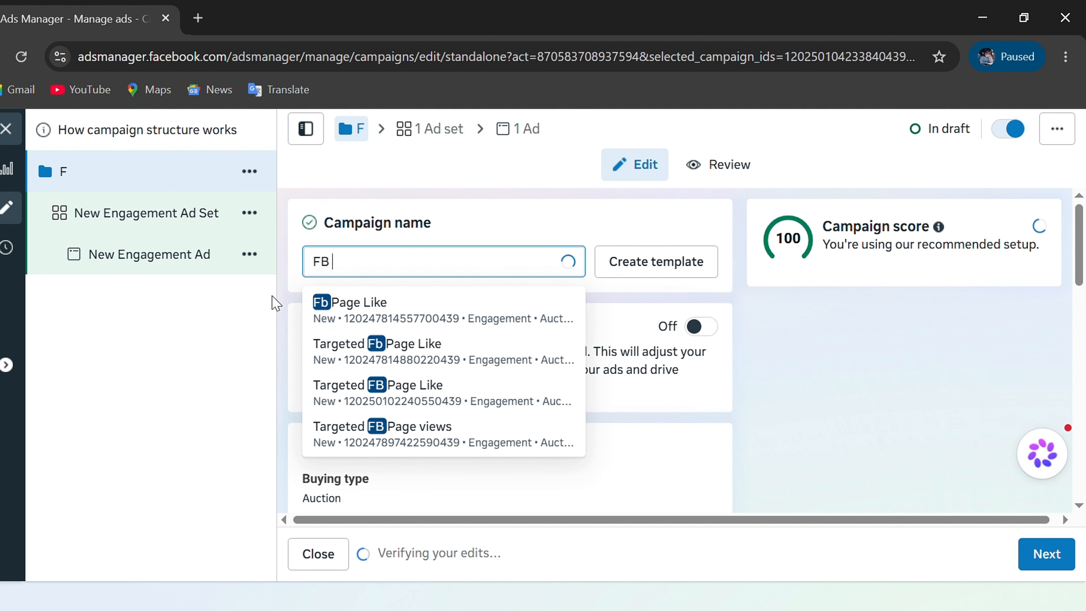
text(Page)
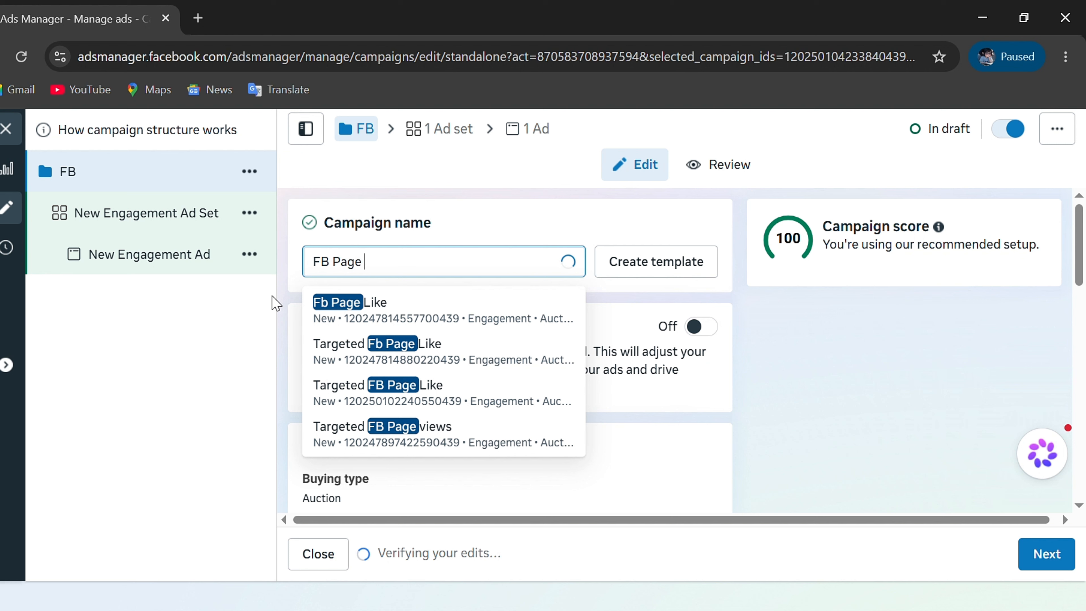
text( F)
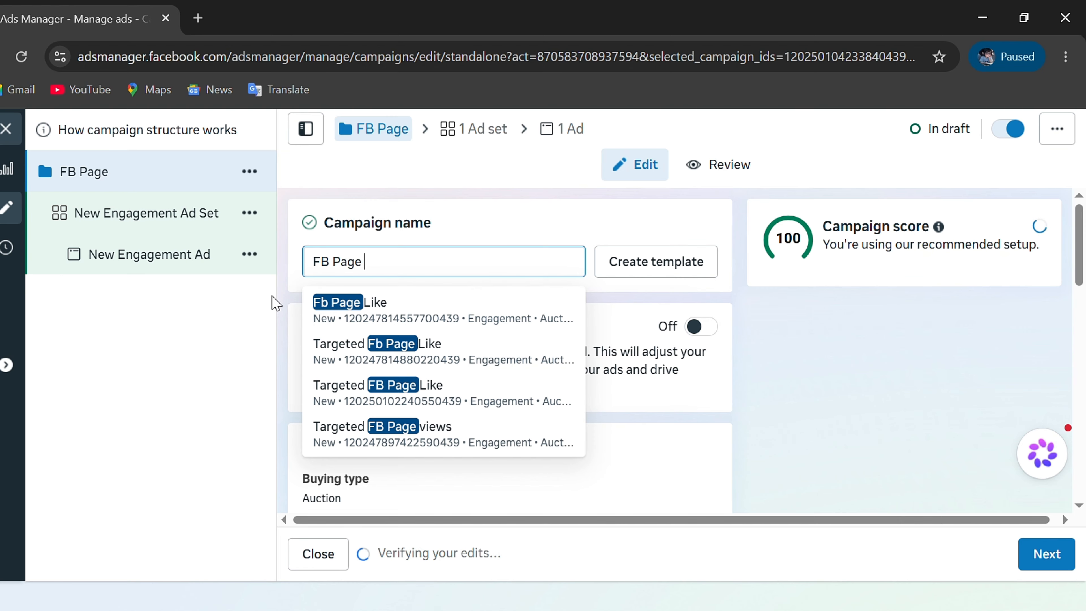
text(ollow)
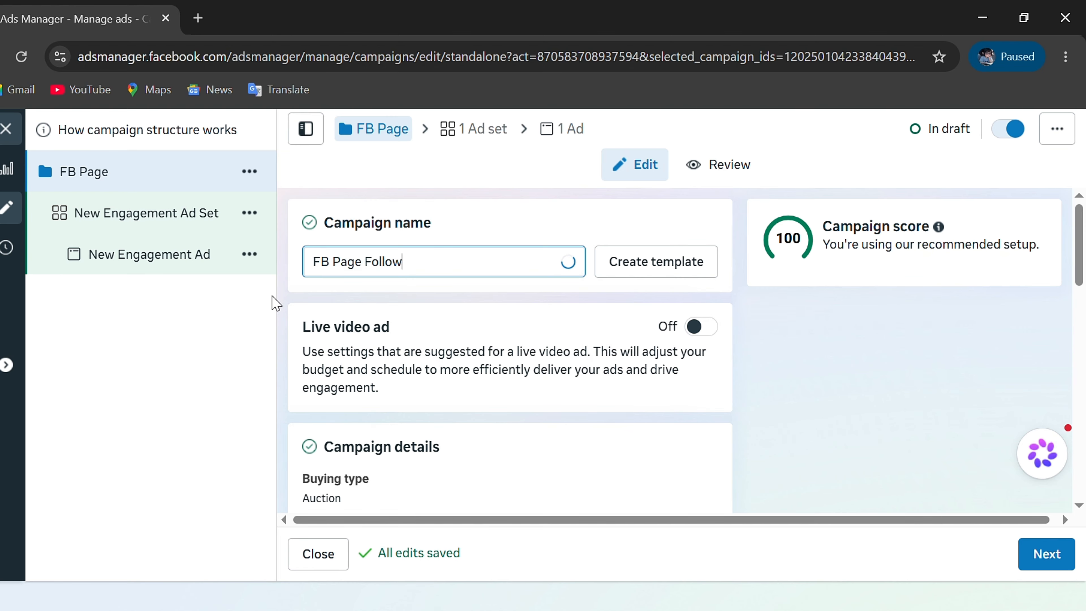
key(ctrl+a)
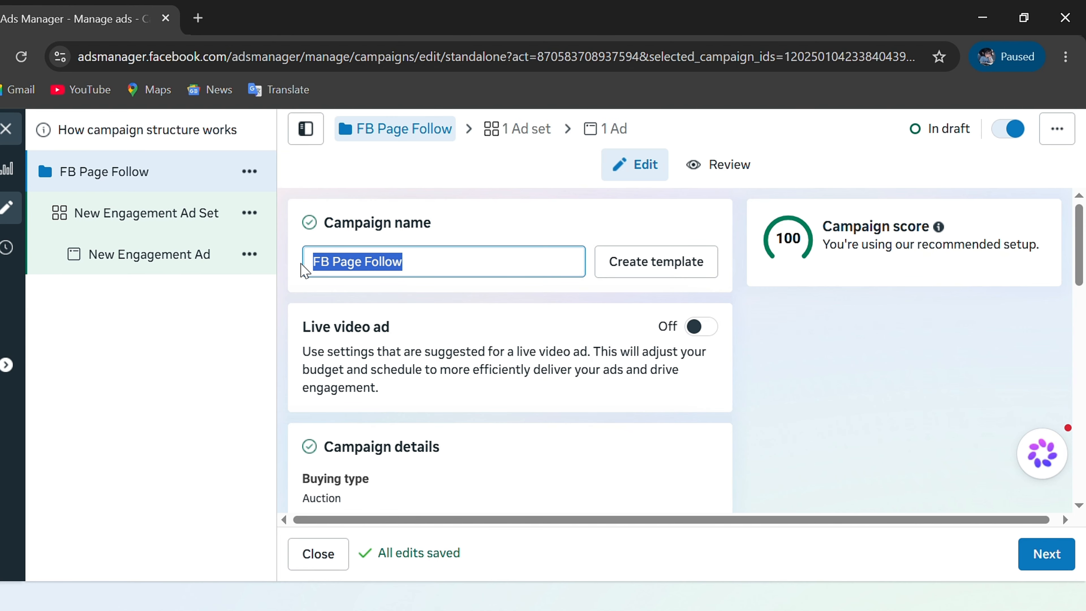
click(494, 286)
- Expand the extra options in the campaign details and disable sharing up to 20% of the budget with other ad sets
scroll(458, 309, down, 3)
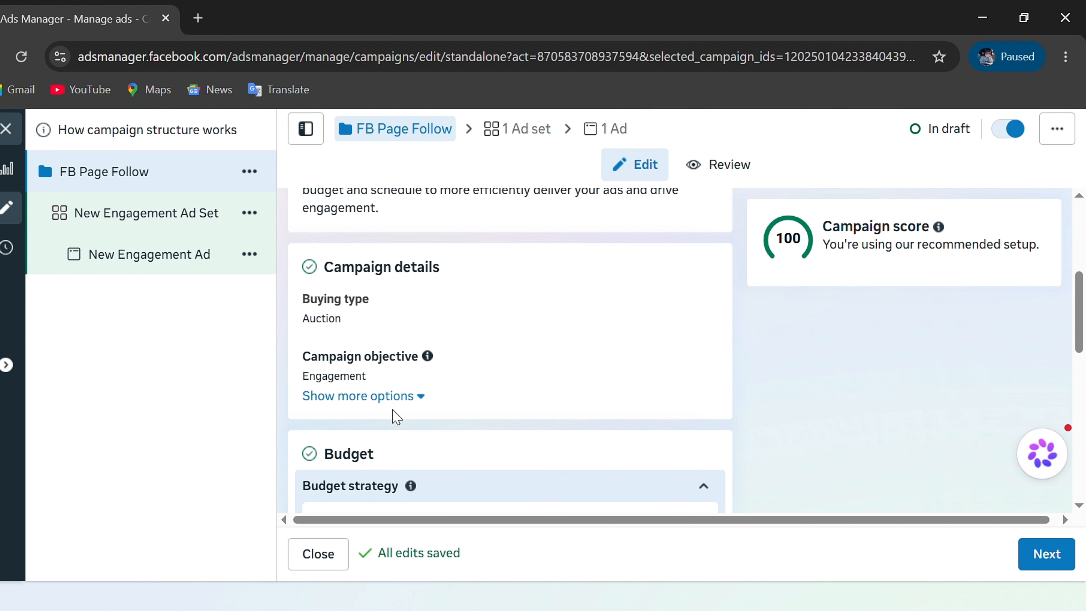
scroll(387, 381, down, 2)
click(384, 308)
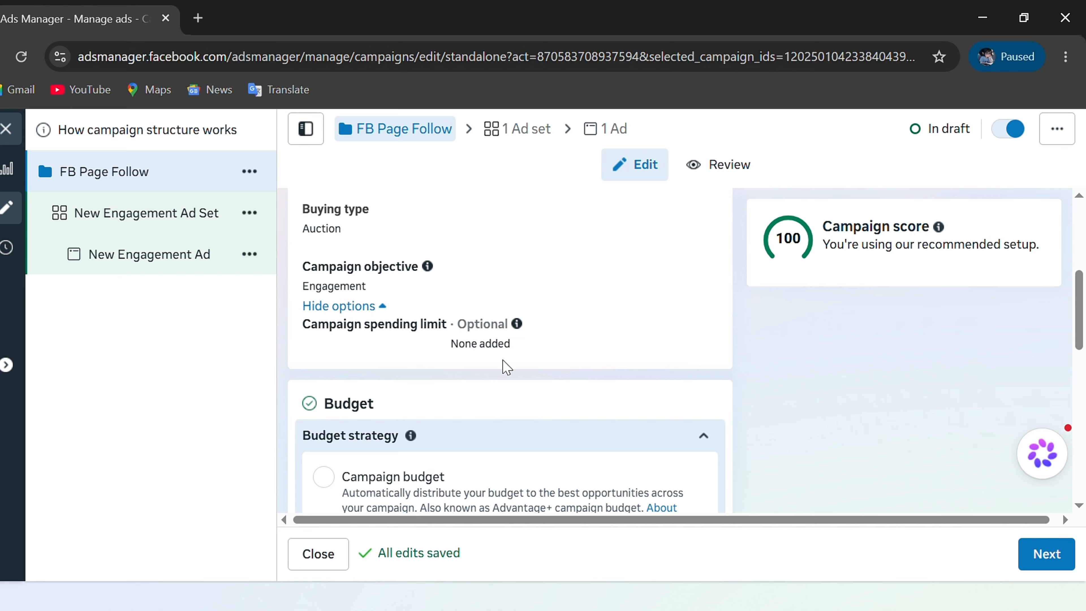
scroll(501, 396, down, 4)
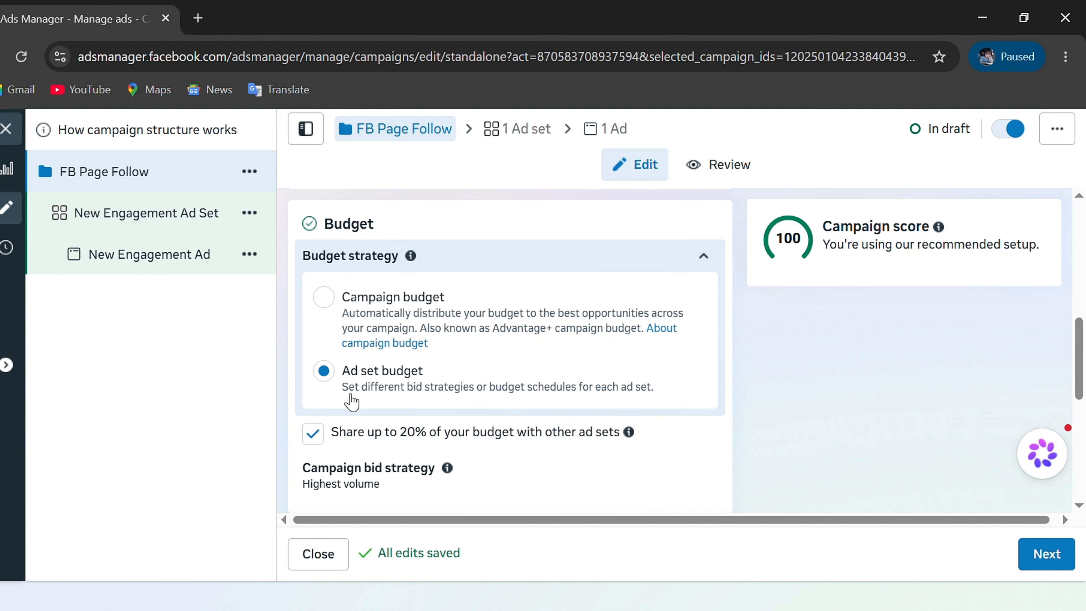
scroll(364, 403, down, 2)
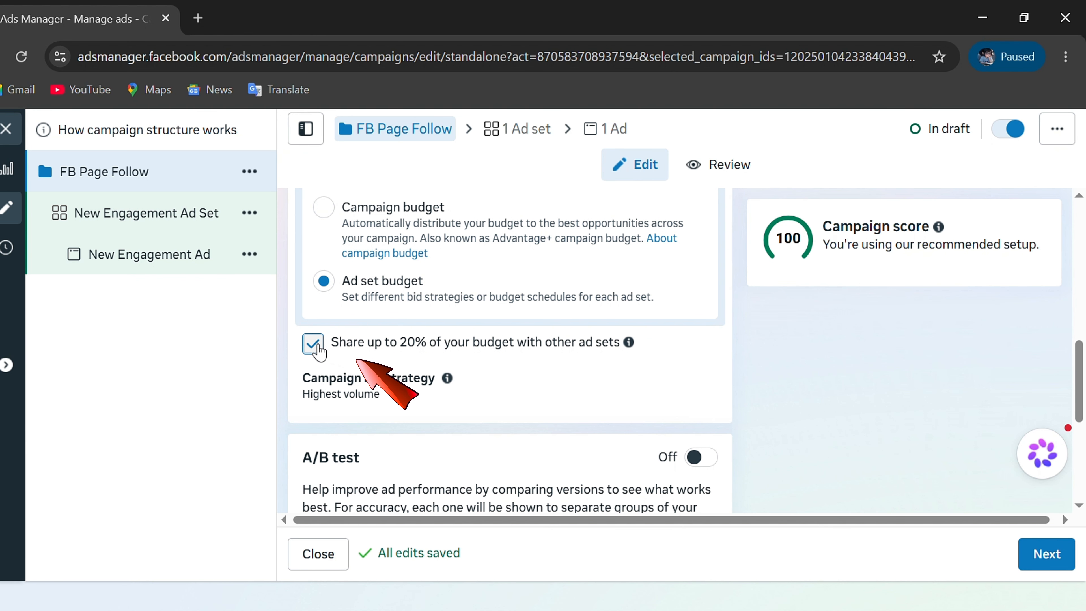
click(313, 344)
scroll(481, 380, down, 5)
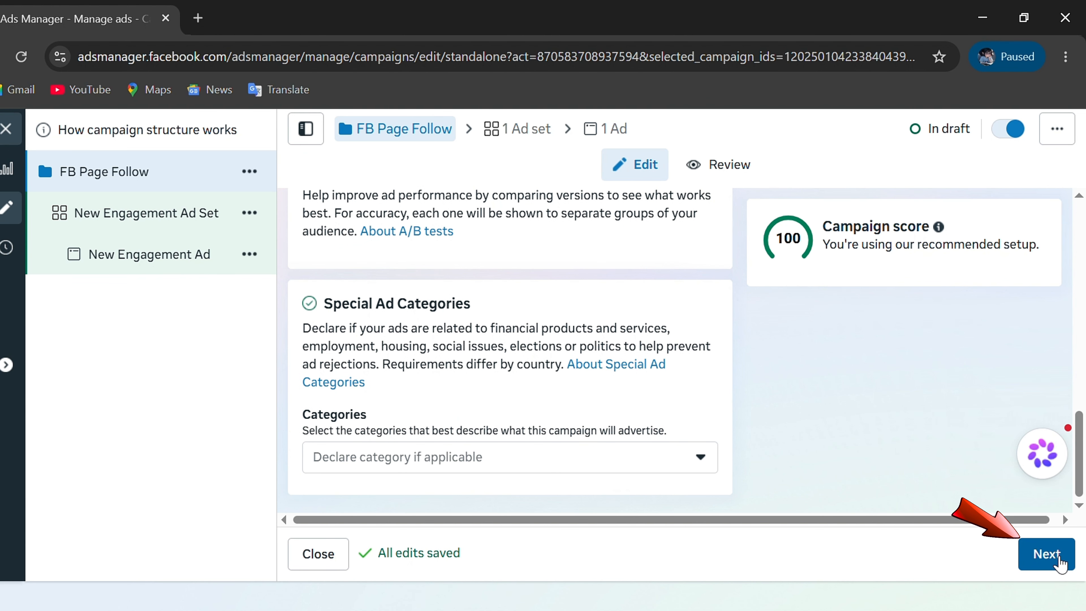
- Continue to the ad set level and name the ad set "FB Page Follow"
click(1054, 567)
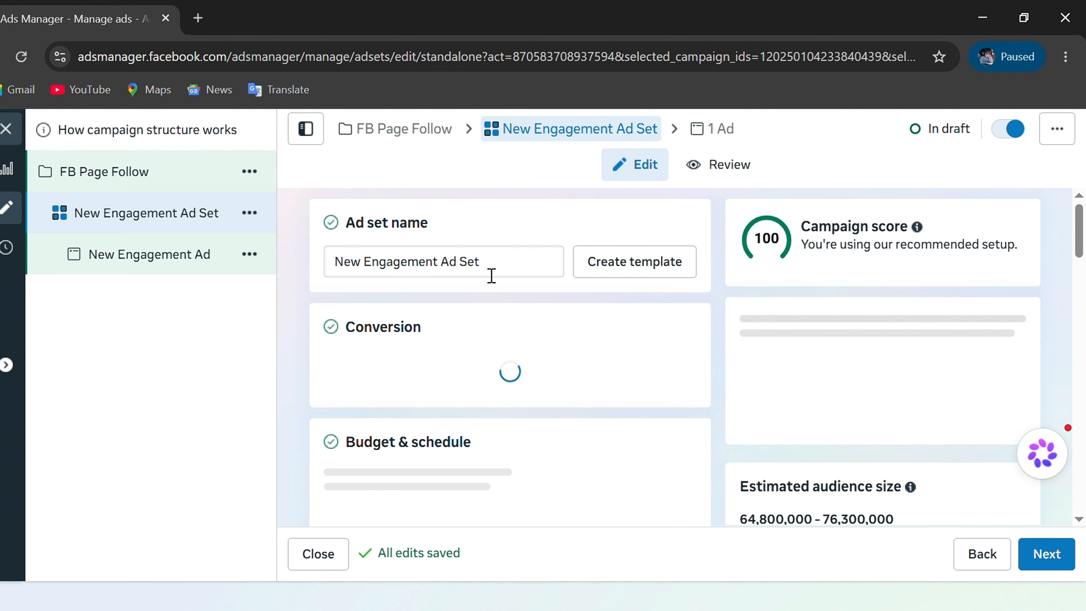
drag(481, 274, 321, 275)
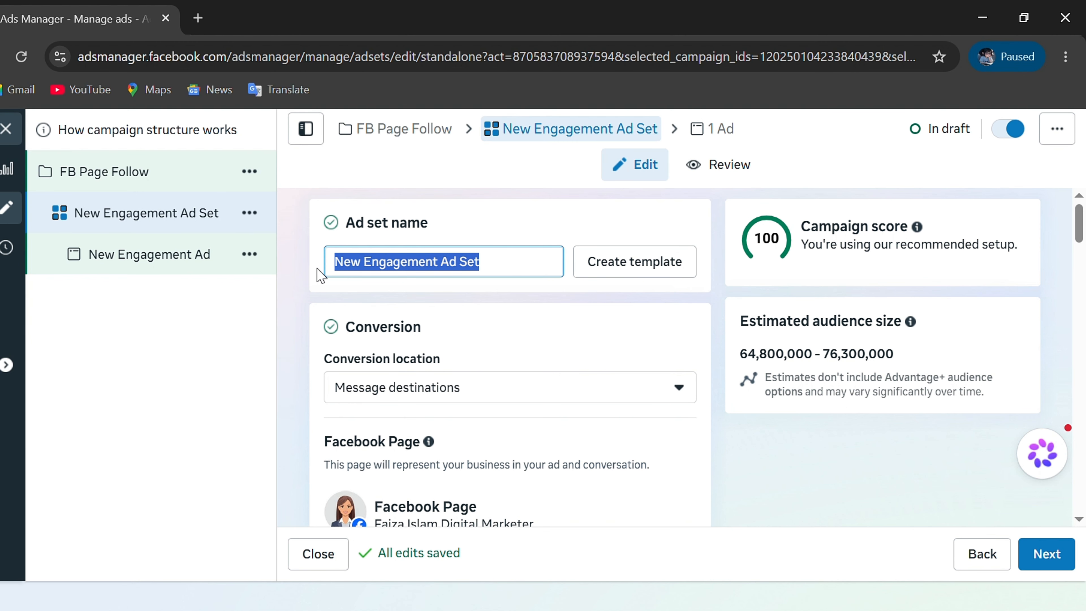
text(FB Page Follow)
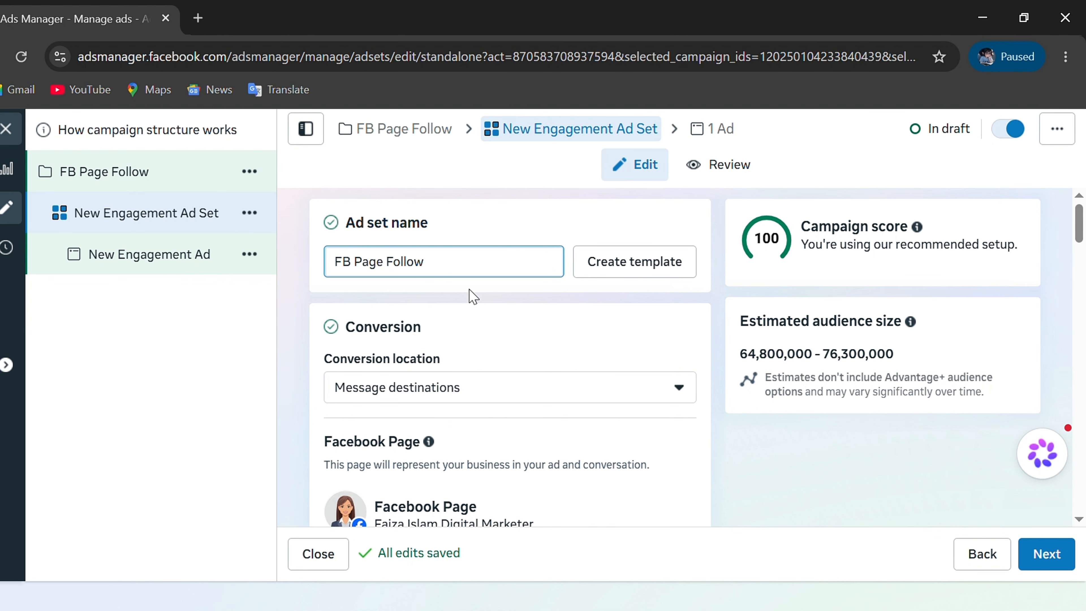
- Set the ad set's conversion location to Instagram or Facebook
scroll(501, 337, down, 2)
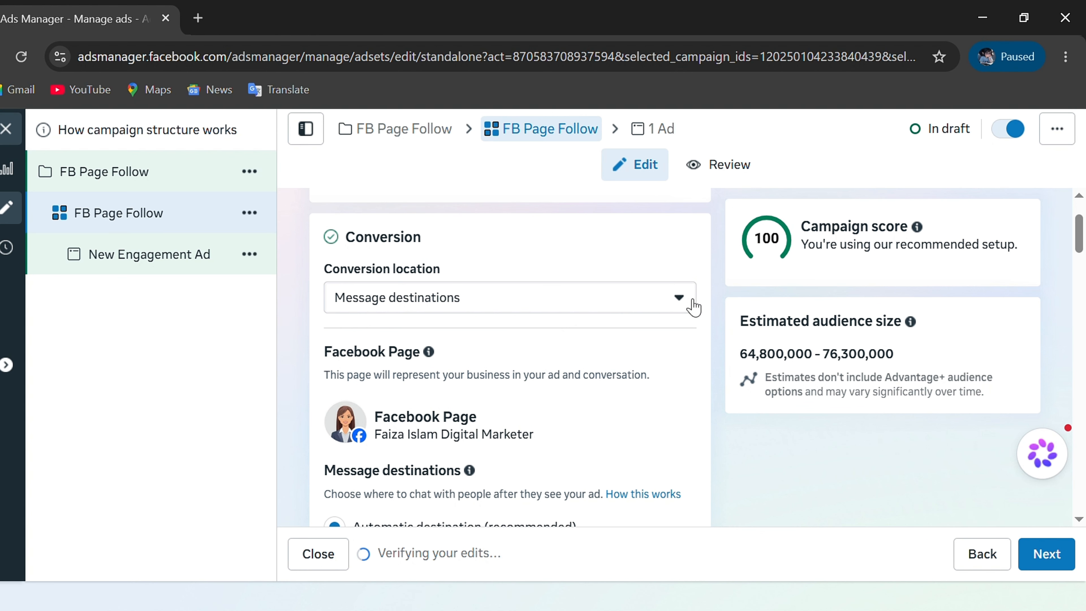
click(680, 301)
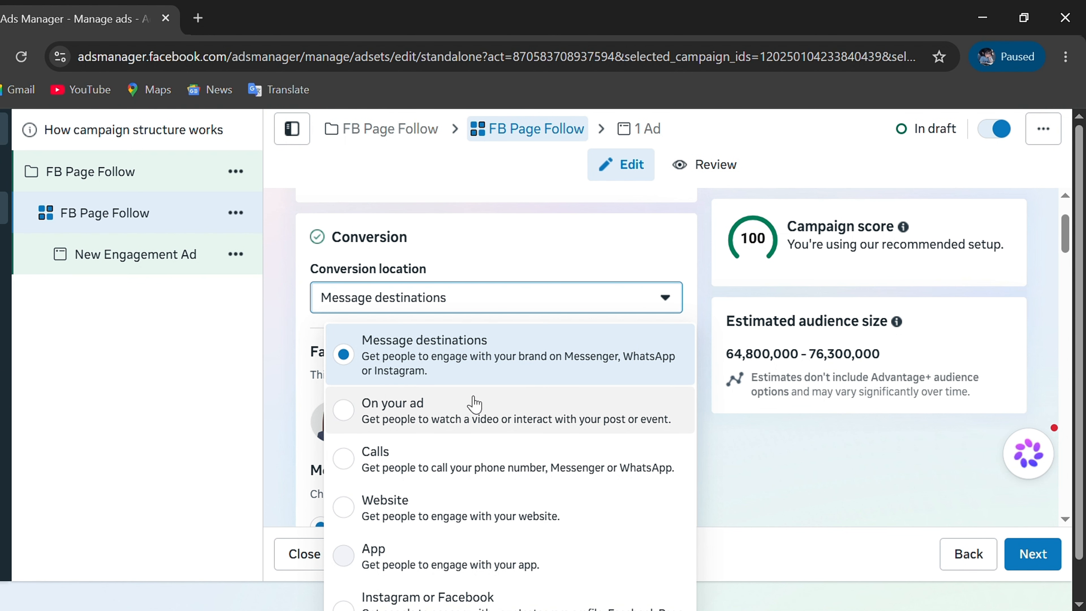
scroll(475, 409, down, 1)
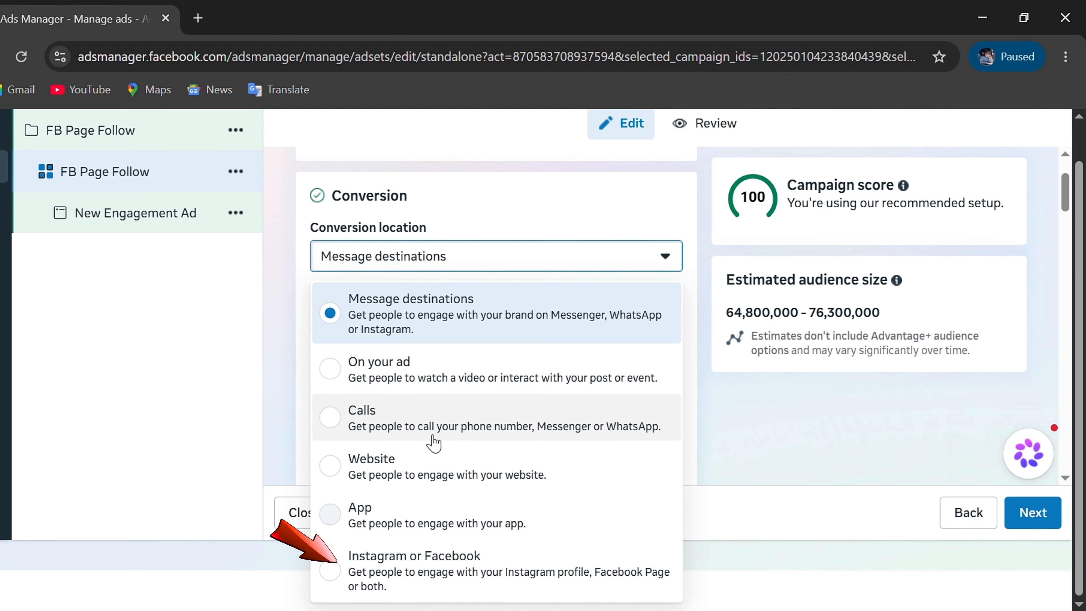
click(332, 575)
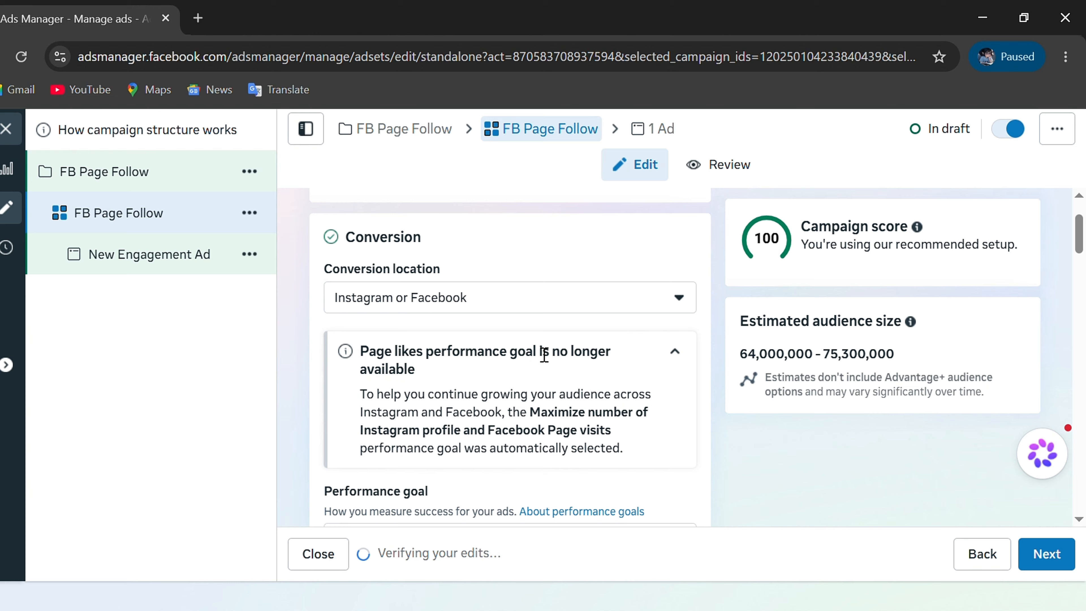
- Keep the performance goal of maximizing Instagram profile and Facebook Page visits, and deselect the Instagram profile as a destination
scroll(544, 355, down, 5)
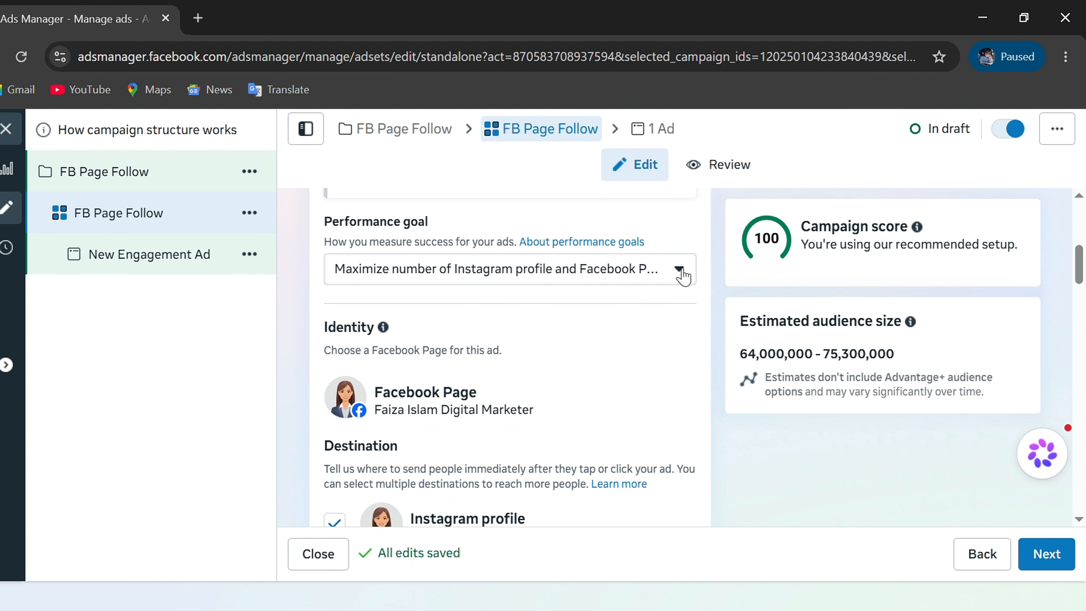
click(683, 277)
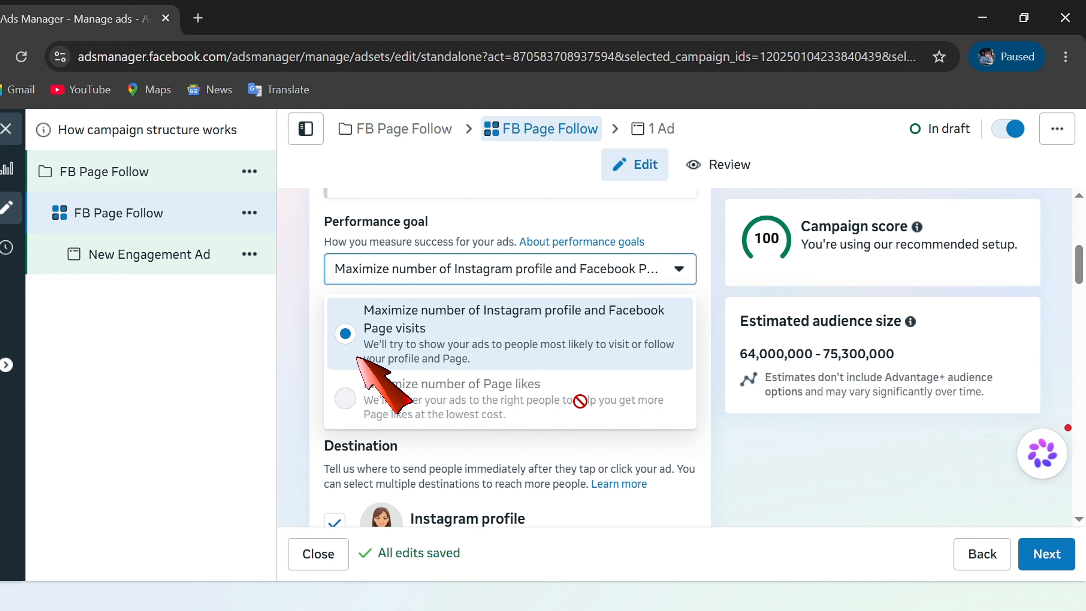
click(694, 270)
scroll(560, 361, down, 3)
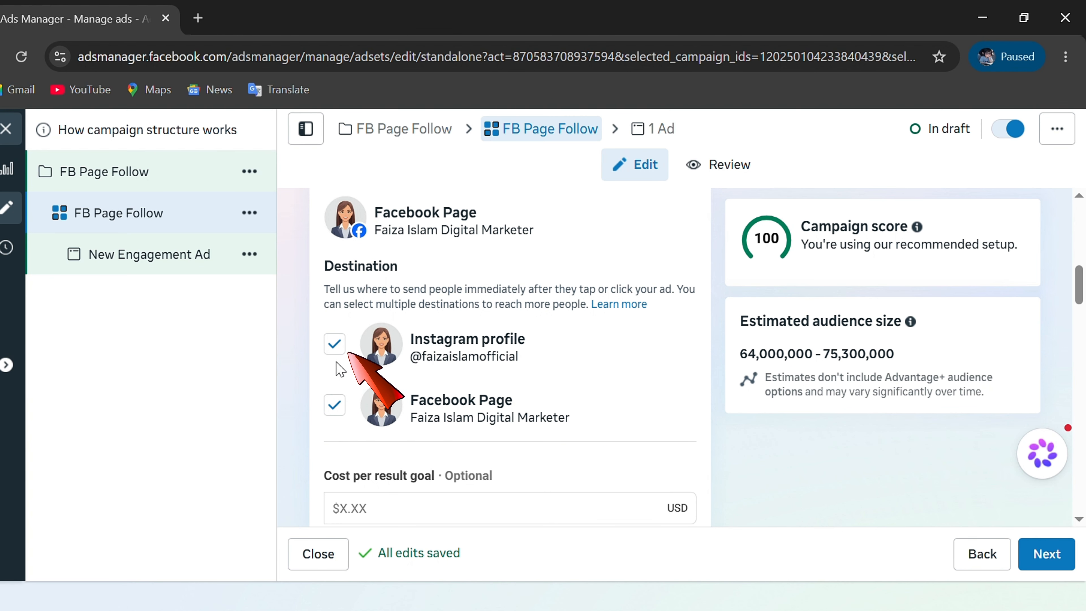
click(335, 346)
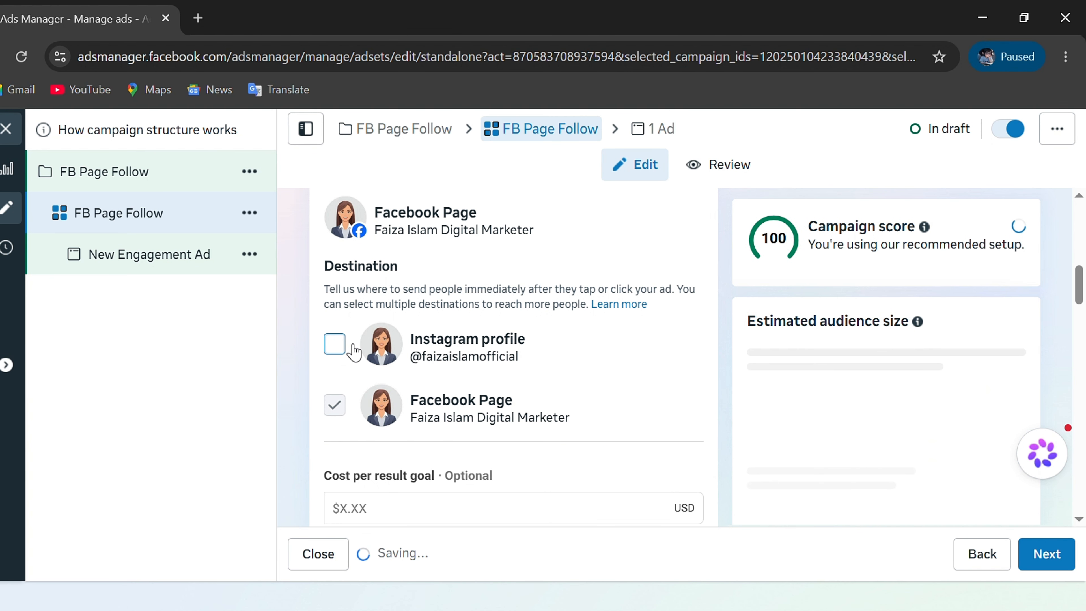
- Set the ad set's daily budget to $5
scroll(561, 359, down, 3)
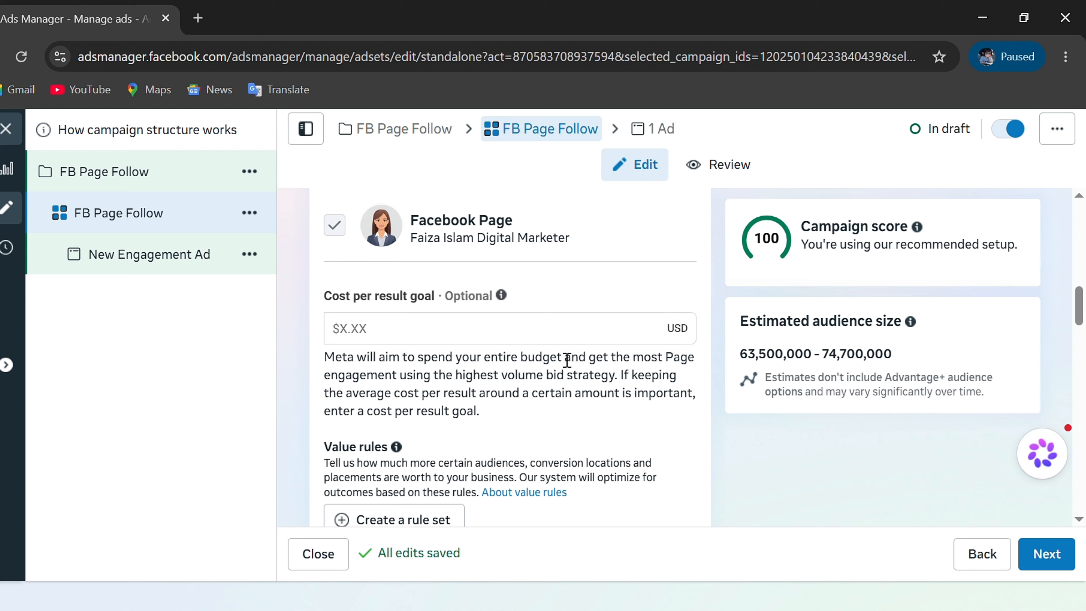
scroll(470, 367, down, 6)
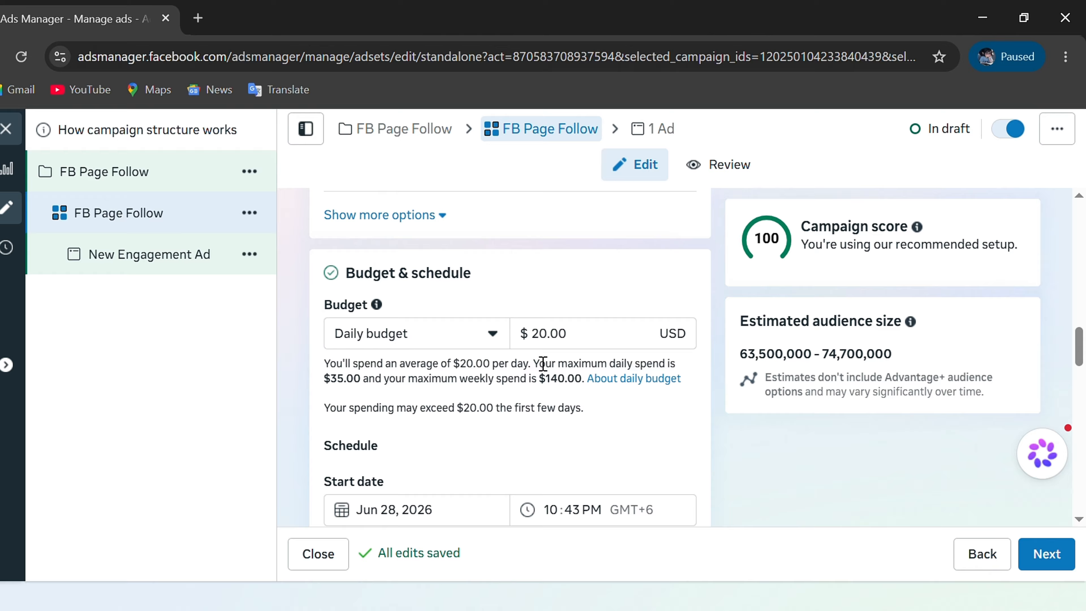
drag(549, 333, 530, 334)
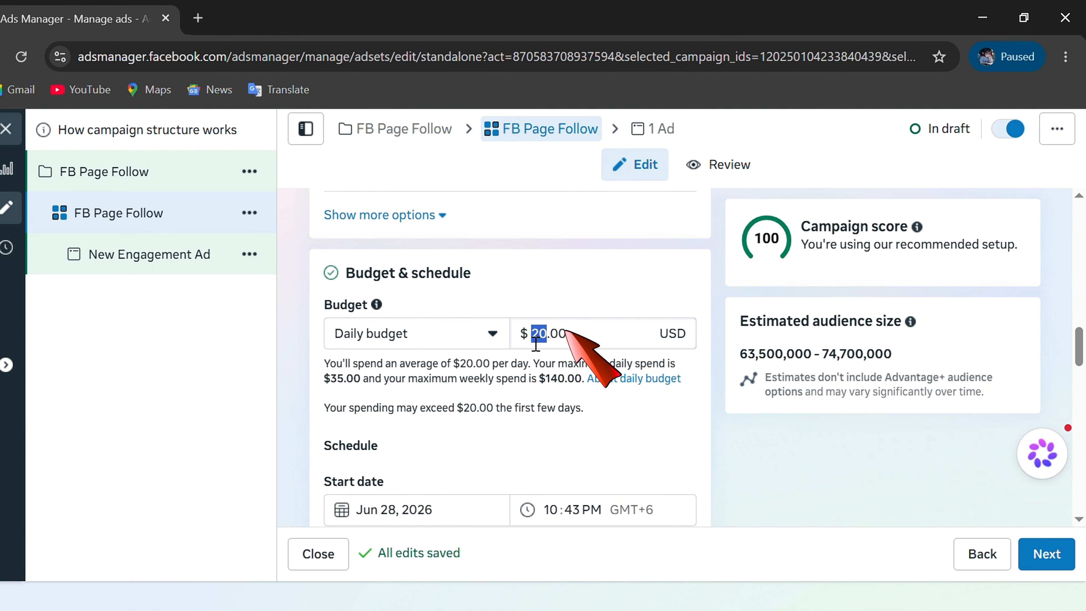
text(5)
- Set the ad set's start date to July 1, 2026
scroll(615, 414, down, 5)
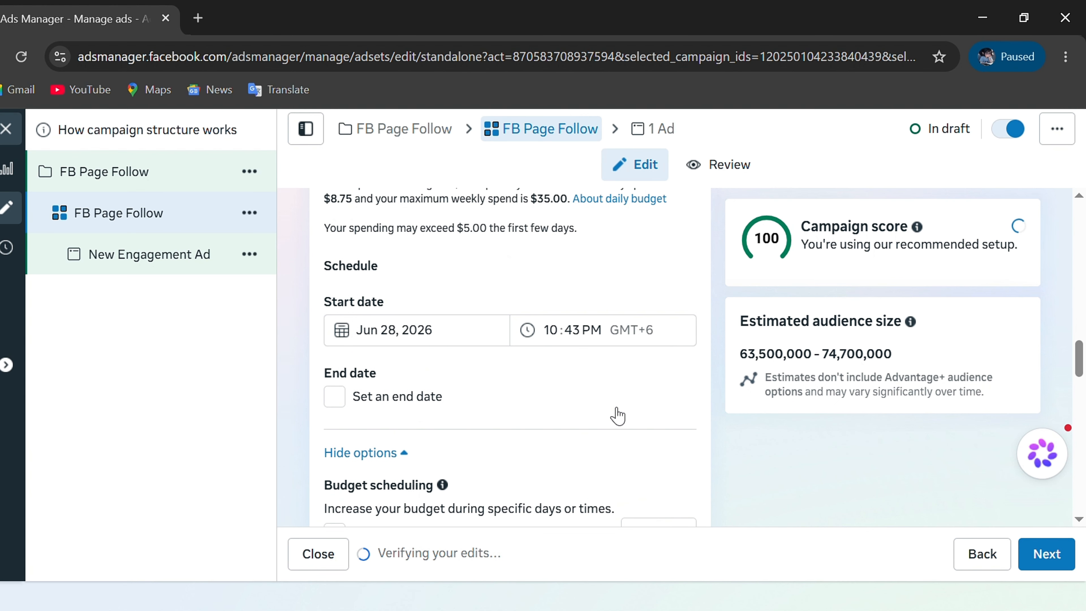
click(391, 240)
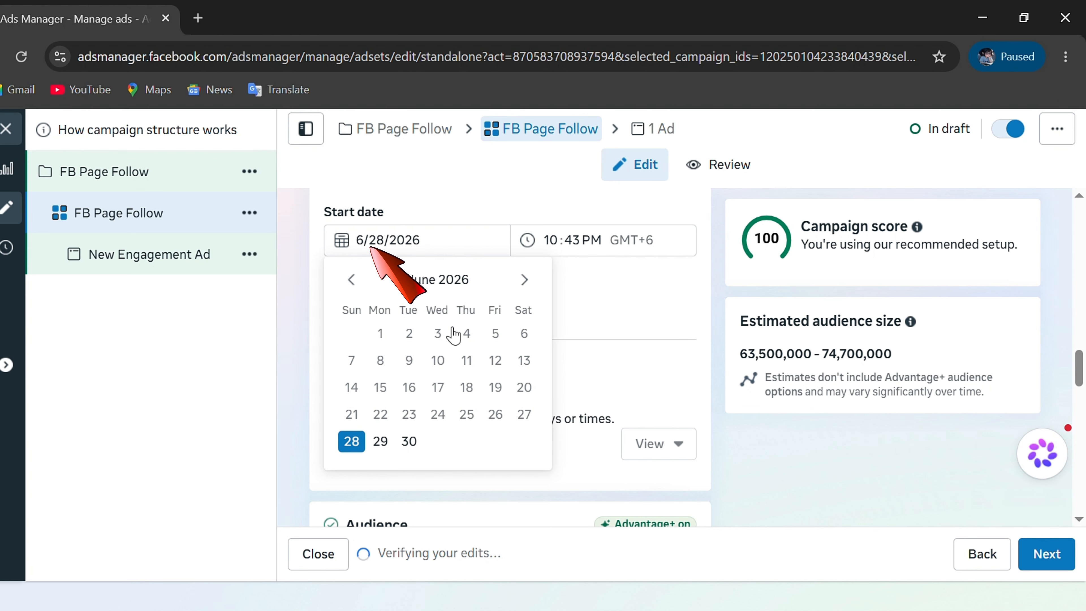
click(524, 280)
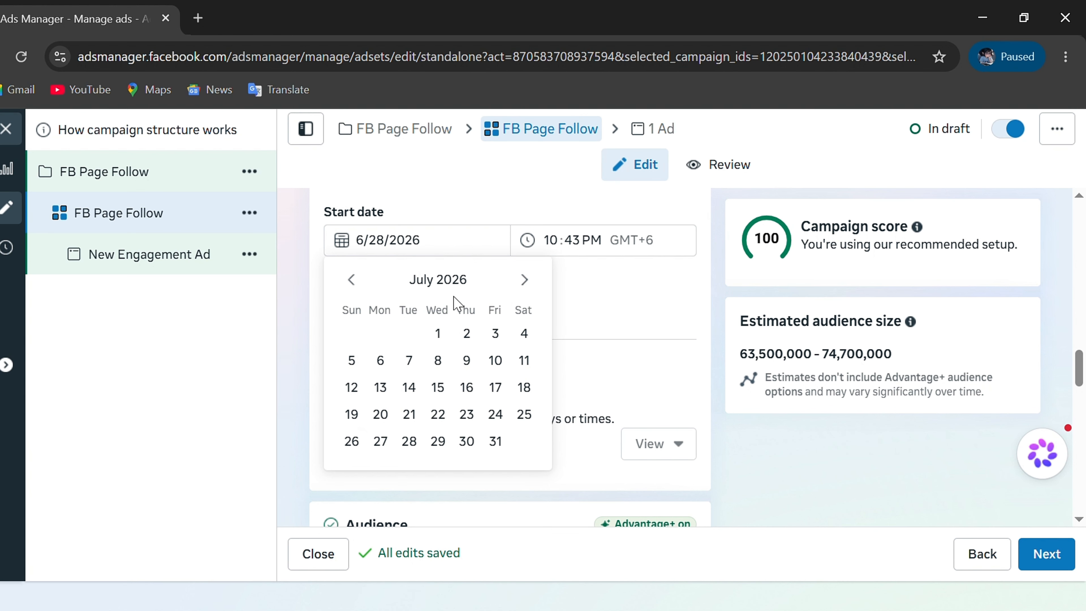
click(440, 335)
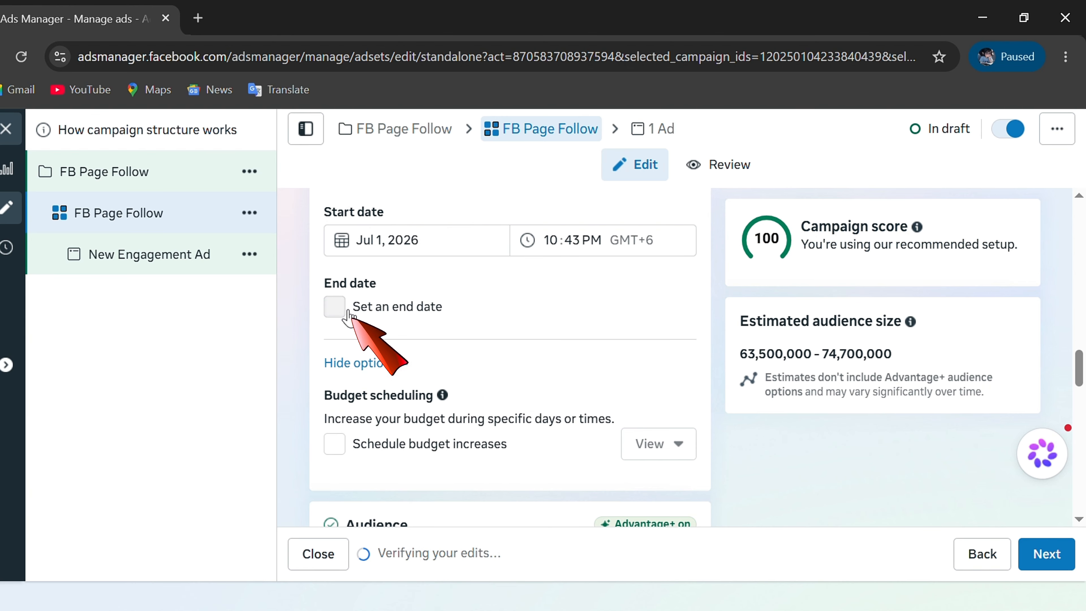
- Enable an end date for the ad set and set a custom end date of July 7, 2026
click(334, 308)
click(427, 352)
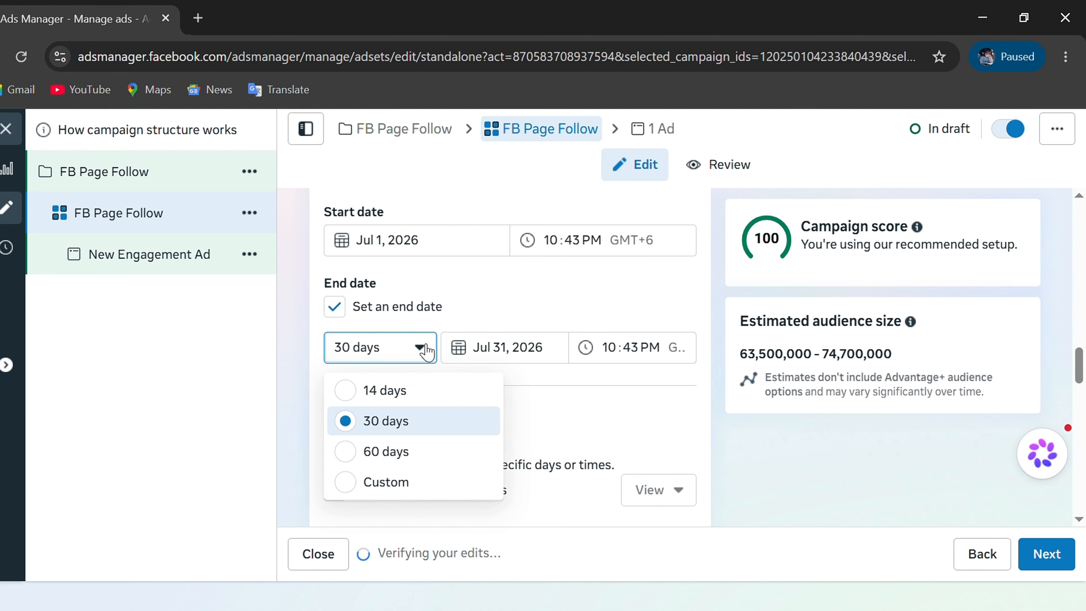
click(381, 483)
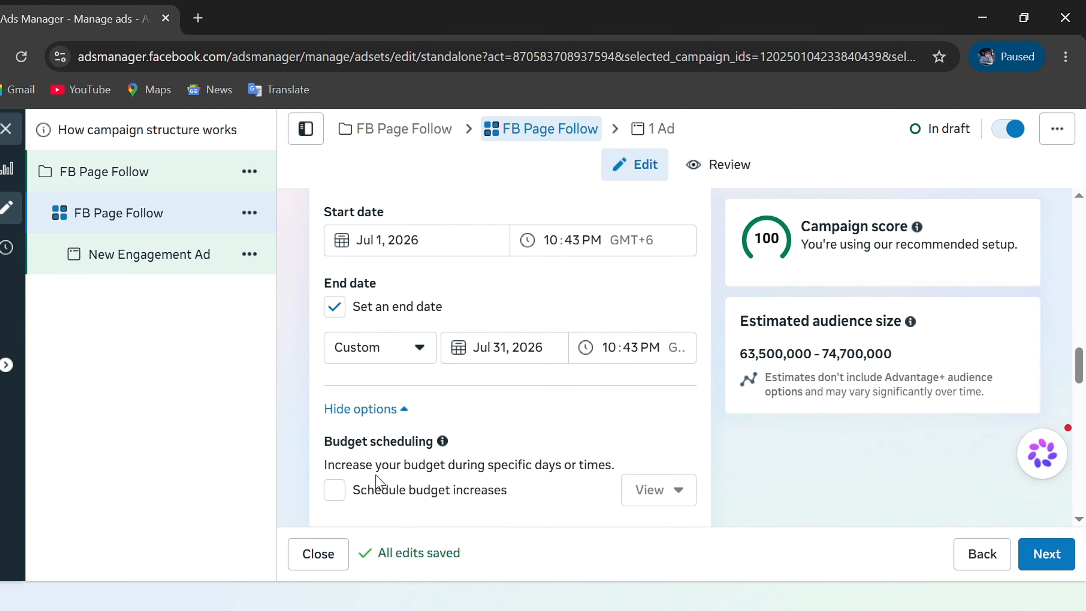
click(539, 360)
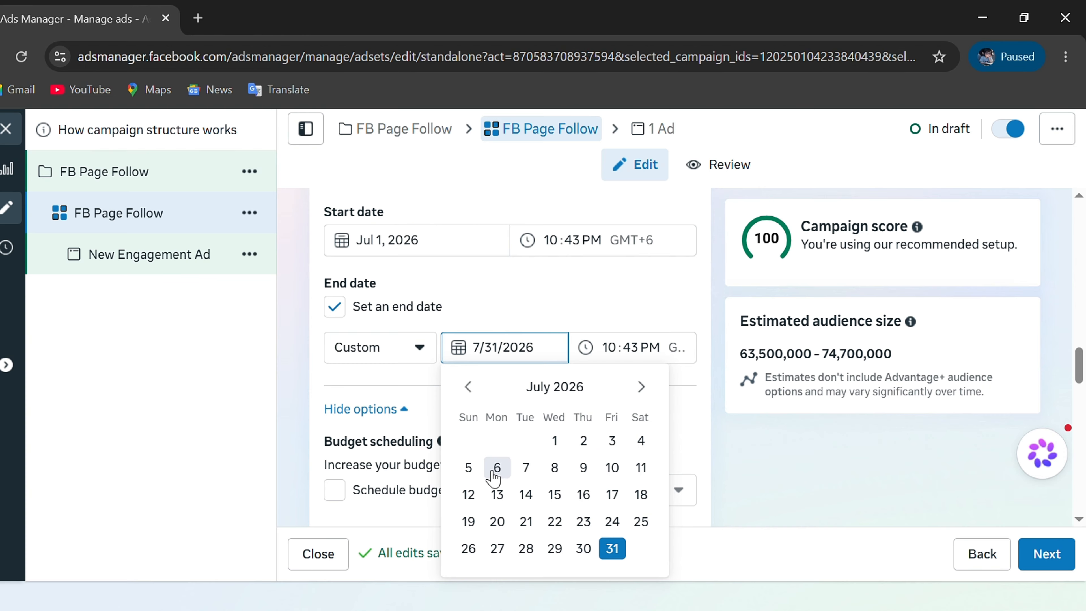
click(524, 471)
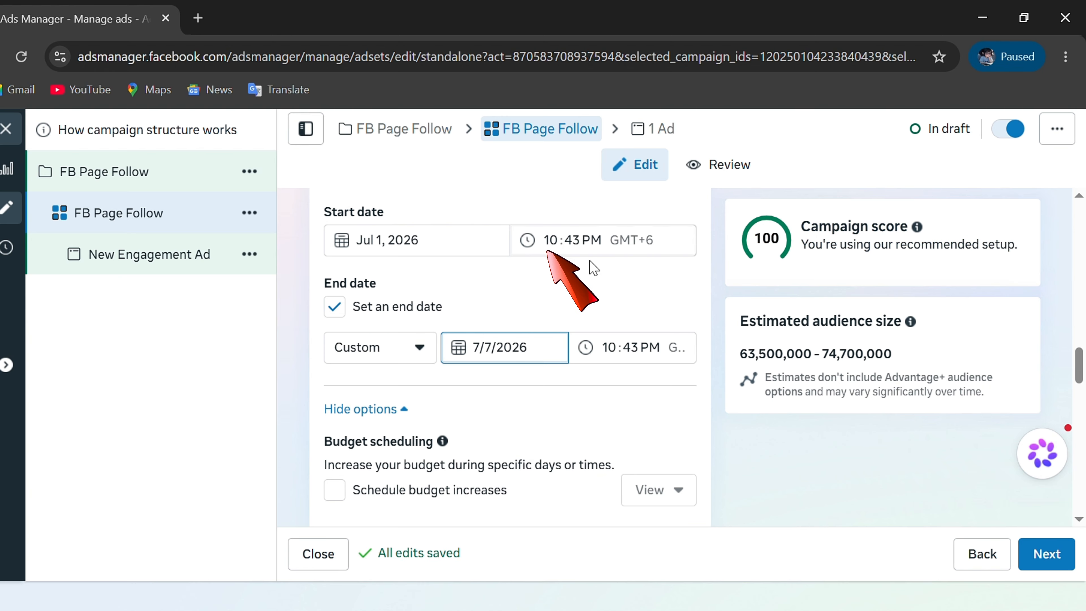
- Set the schedule's start time to 12:00 PM
click(560, 246)
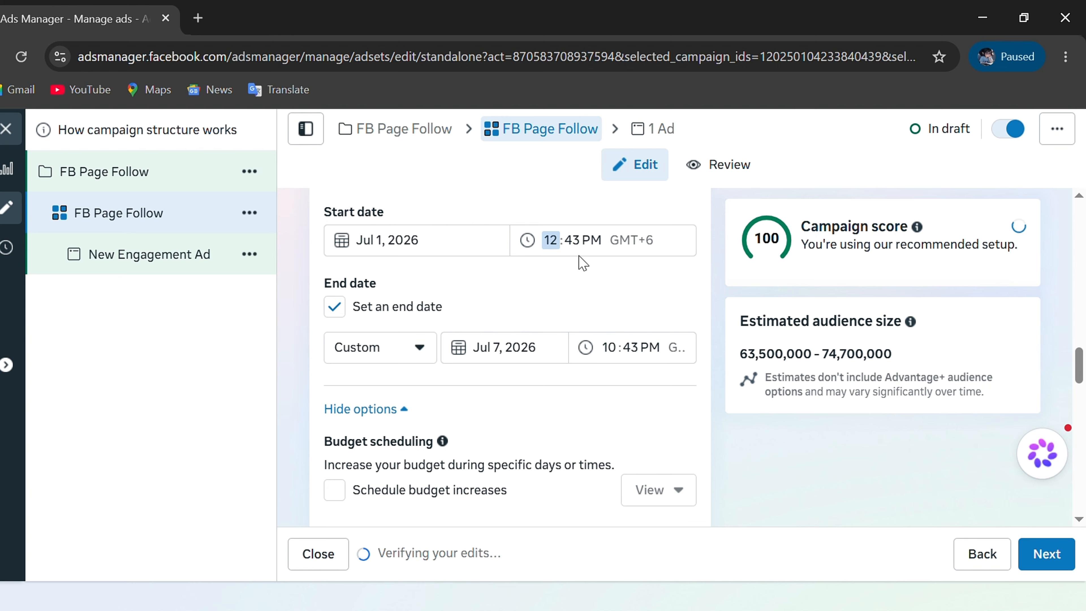
click(588, 253)
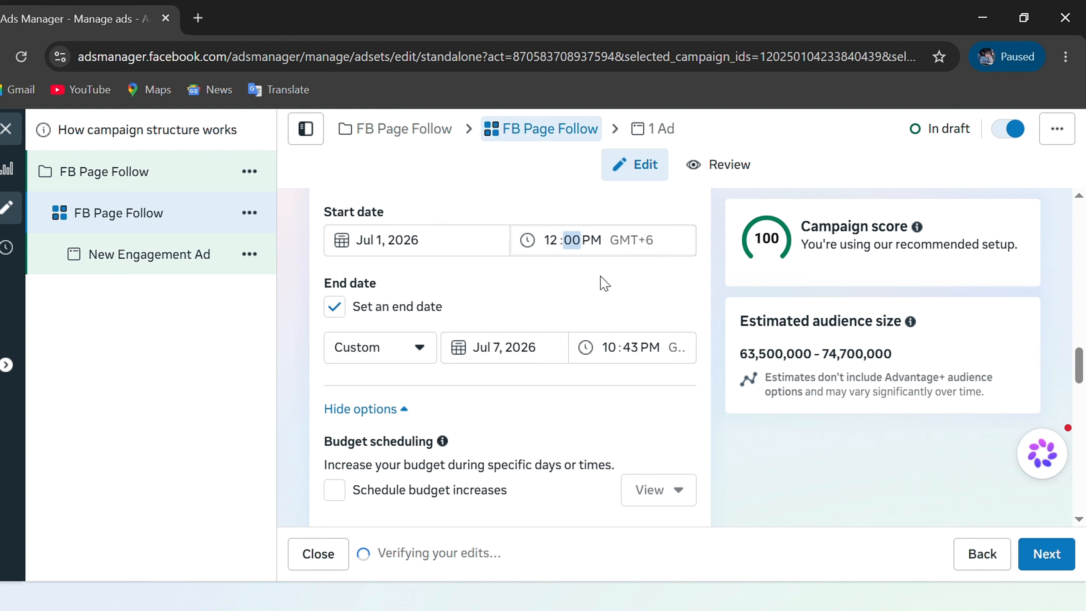
click(604, 292)
- Set the schedule's end time to 12:00 AM
click(621, 360)
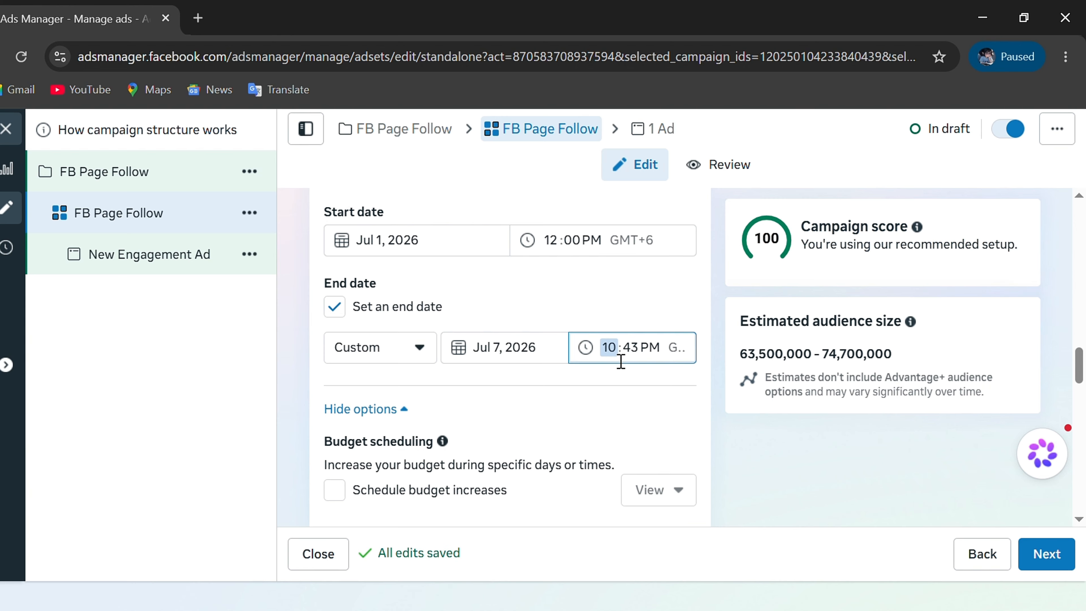
key(Tab)
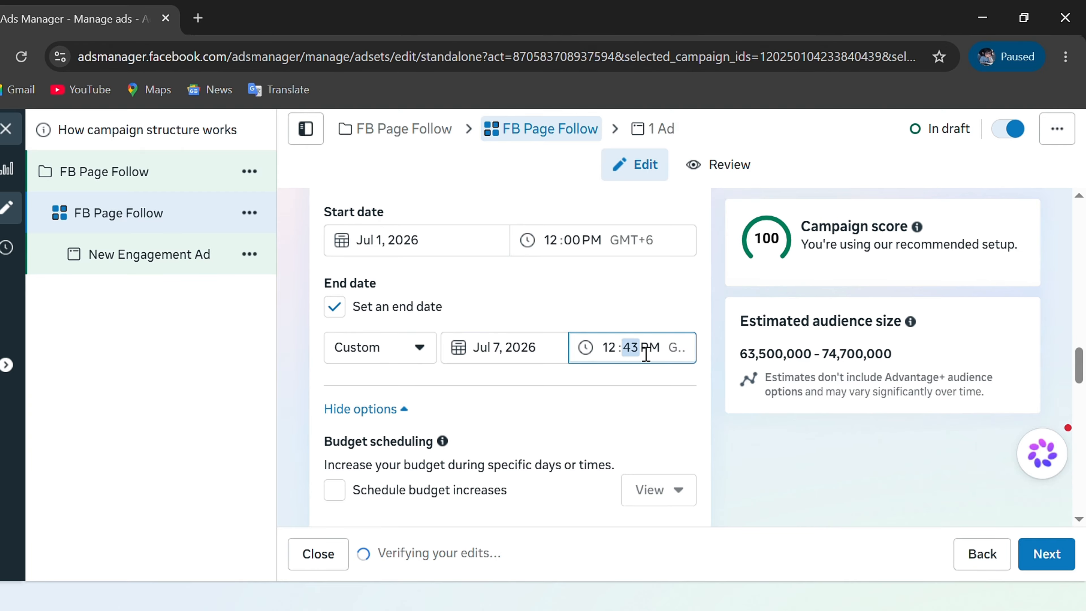
text(00)
key(Tab)
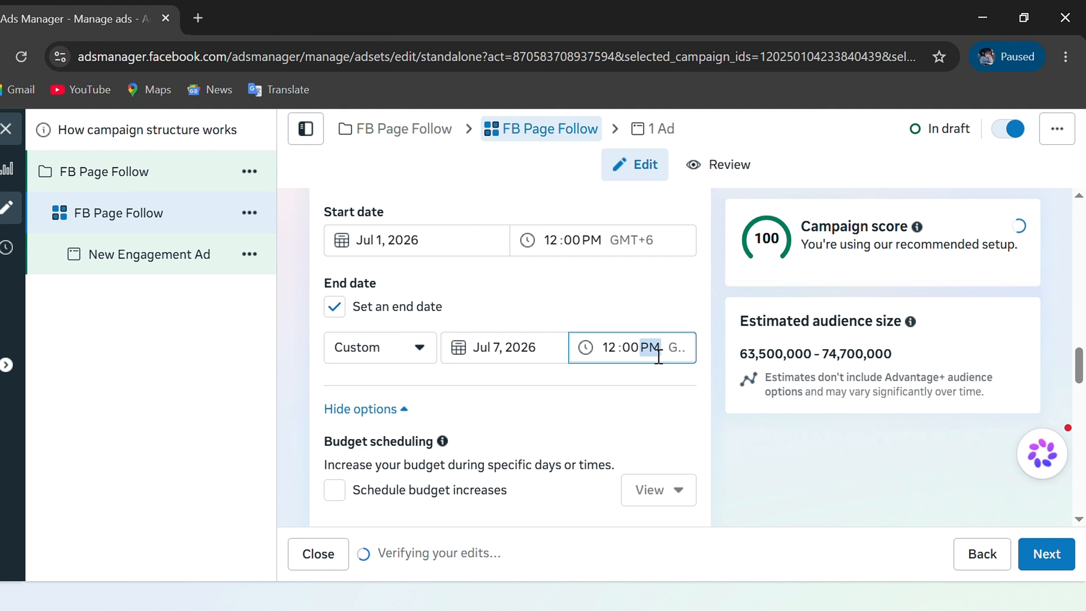
text(a)
click(637, 381)
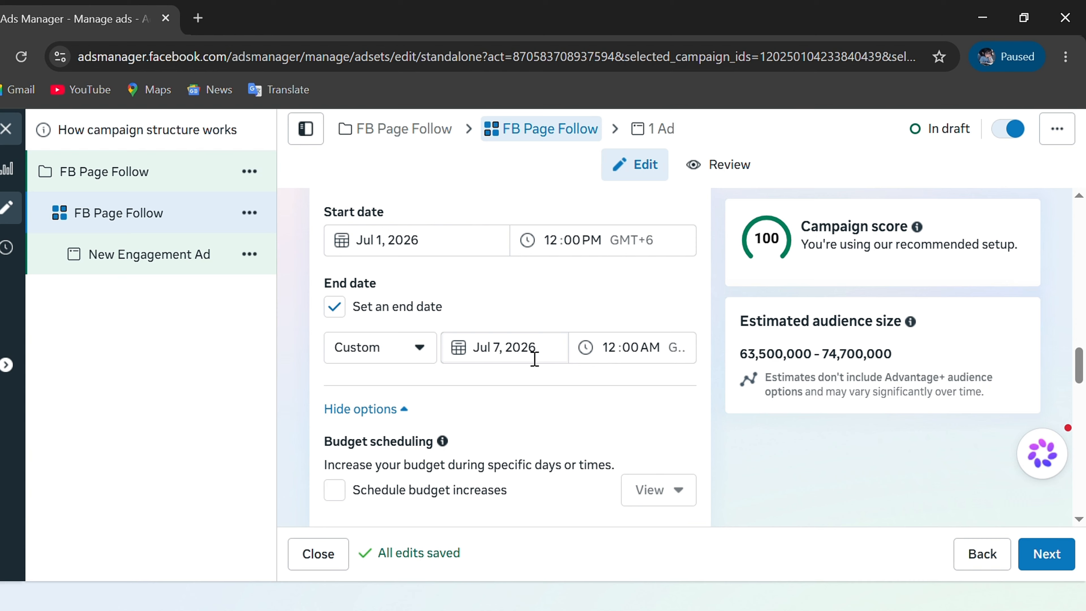
- Expand the additional audience controls and the suggested-audience settings in the Audience section
scroll(535, 358, down, 4)
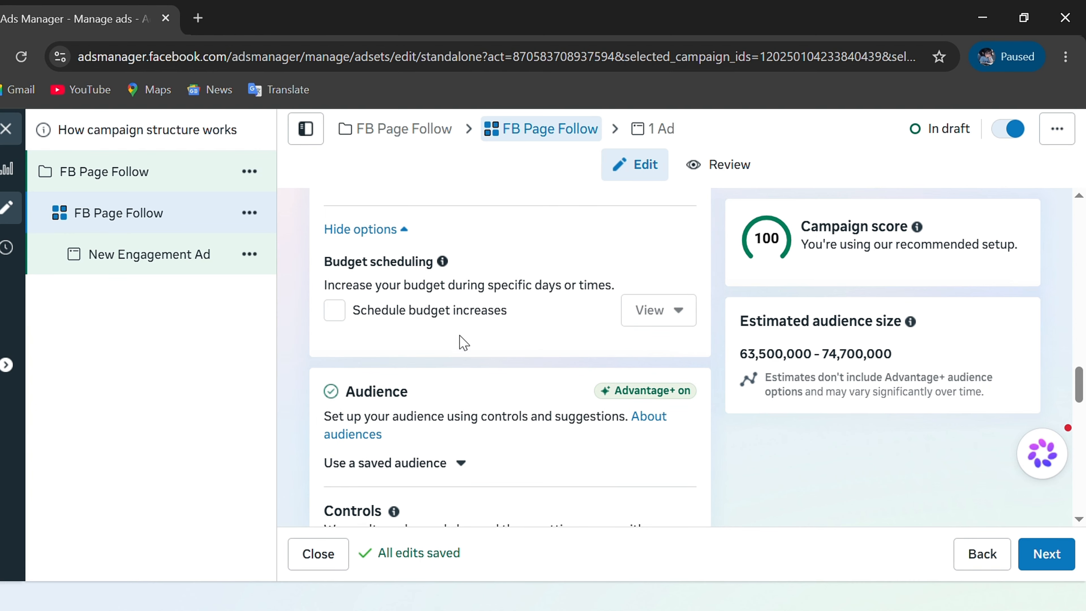
scroll(507, 357, down, 4)
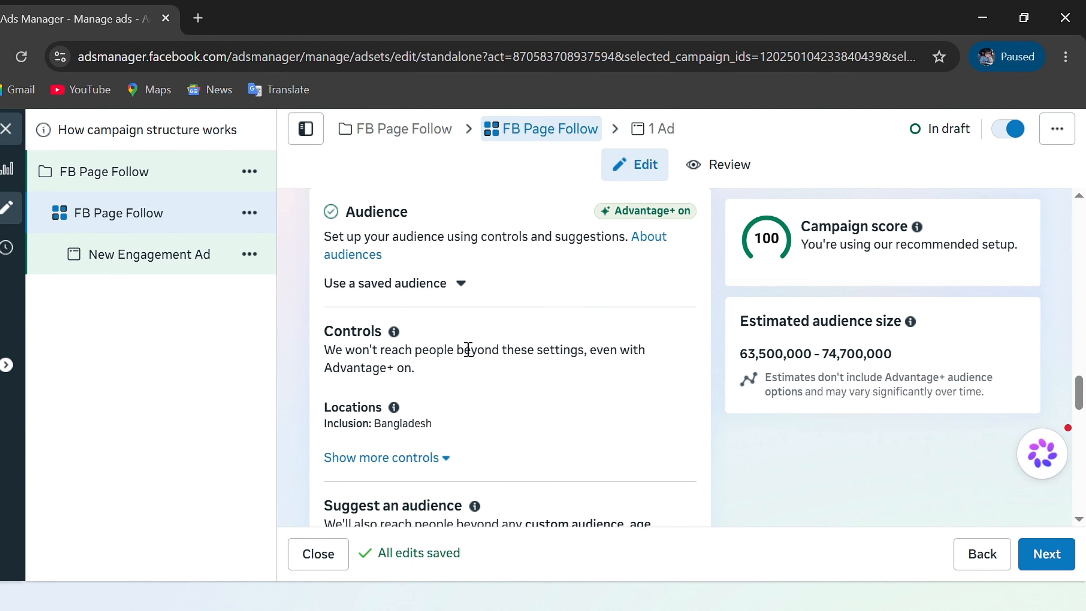
scroll(414, 362, down, 4)
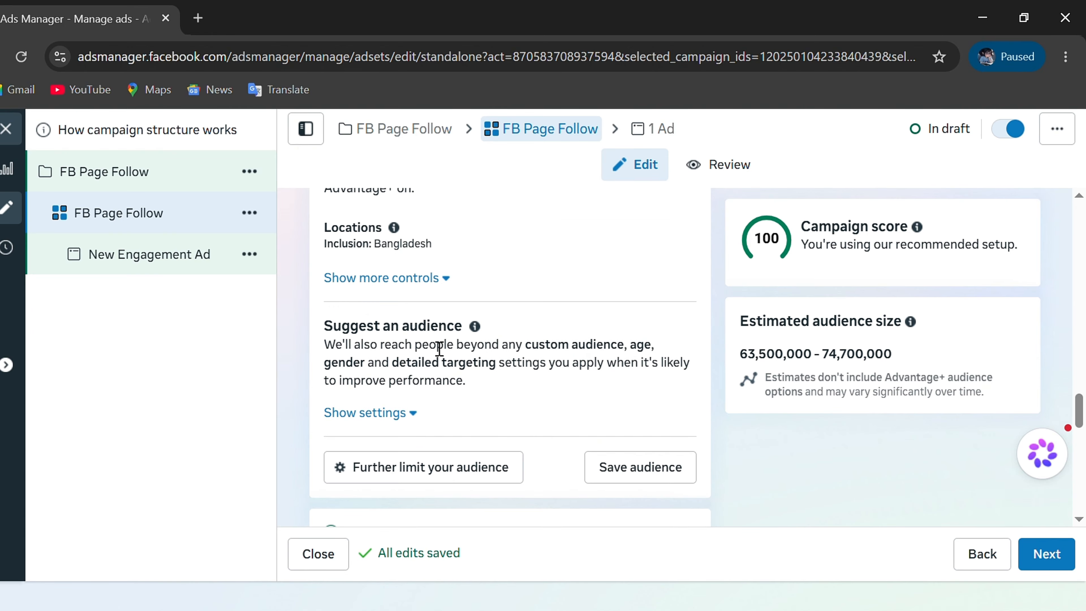
click(381, 279)
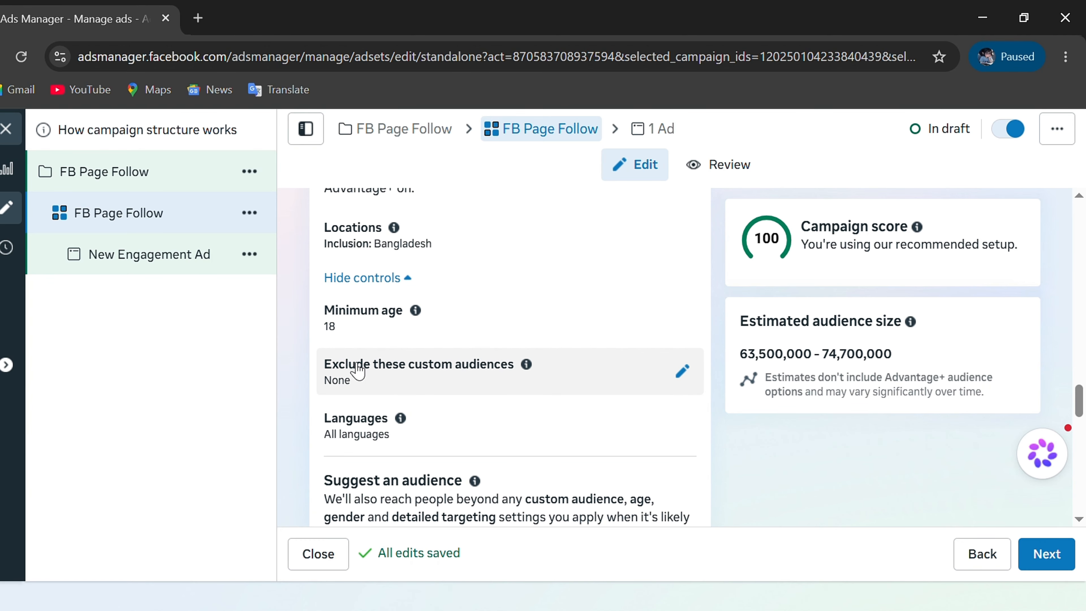
scroll(424, 445, down, 4)
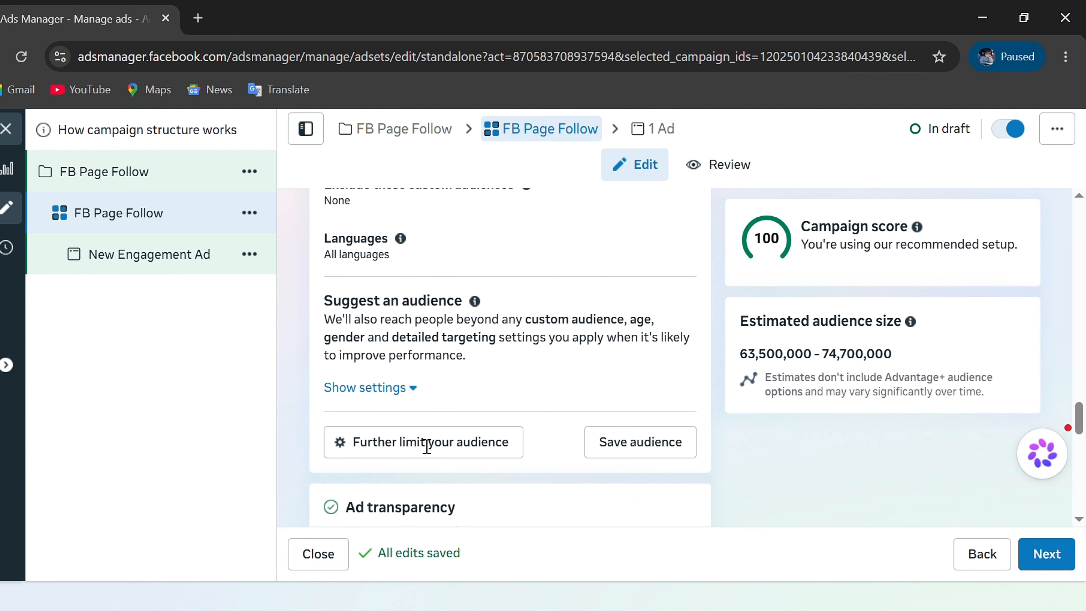
click(374, 396)
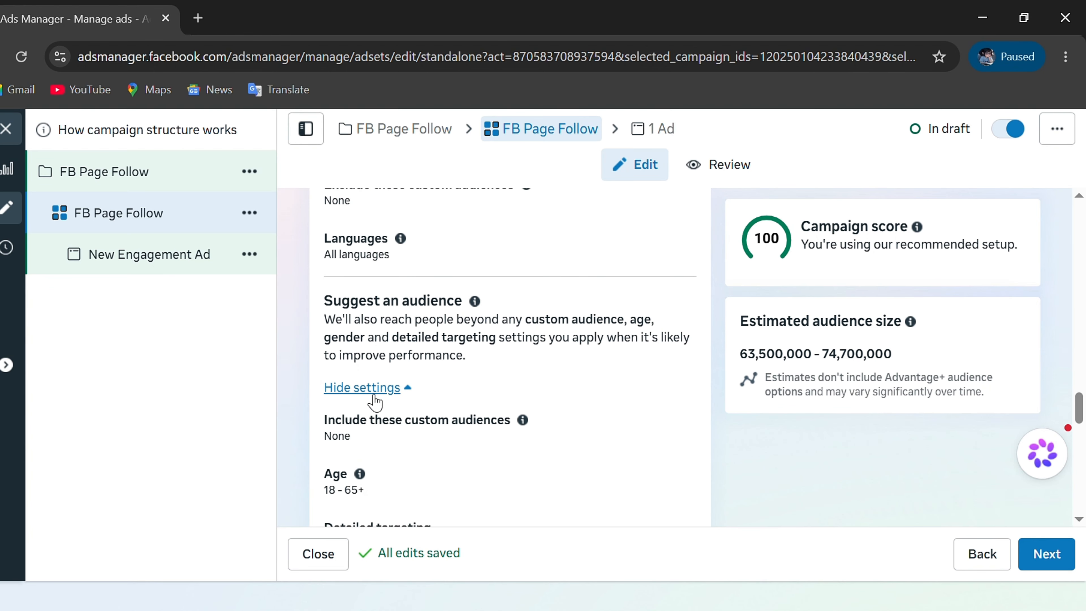
- Set the suggested audience's maximum age to 45, keeping the minimum at 18
scroll(423, 453, down, 2)
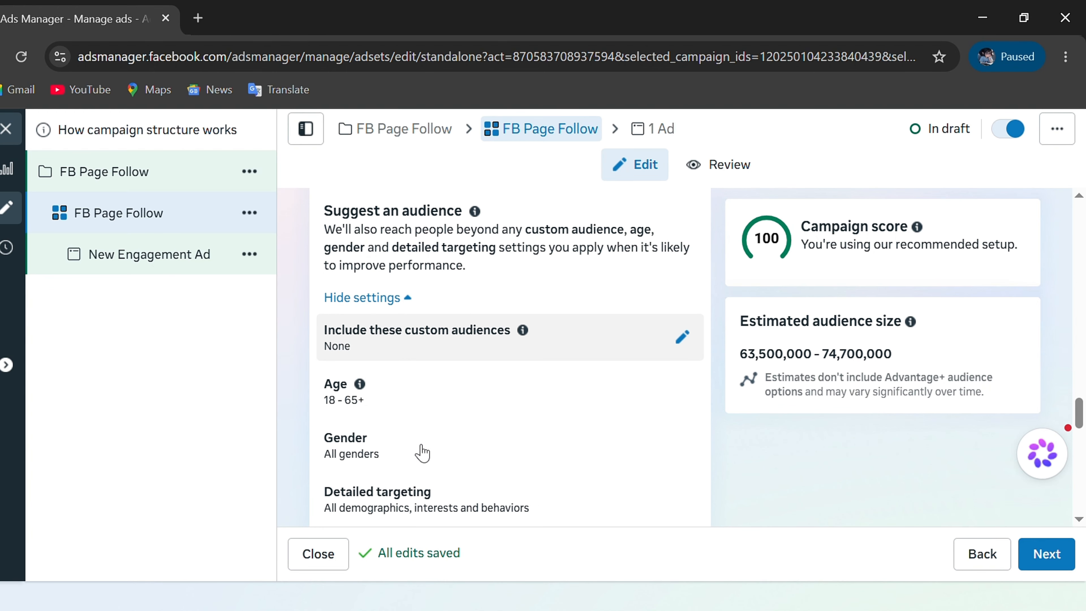
click(371, 402)
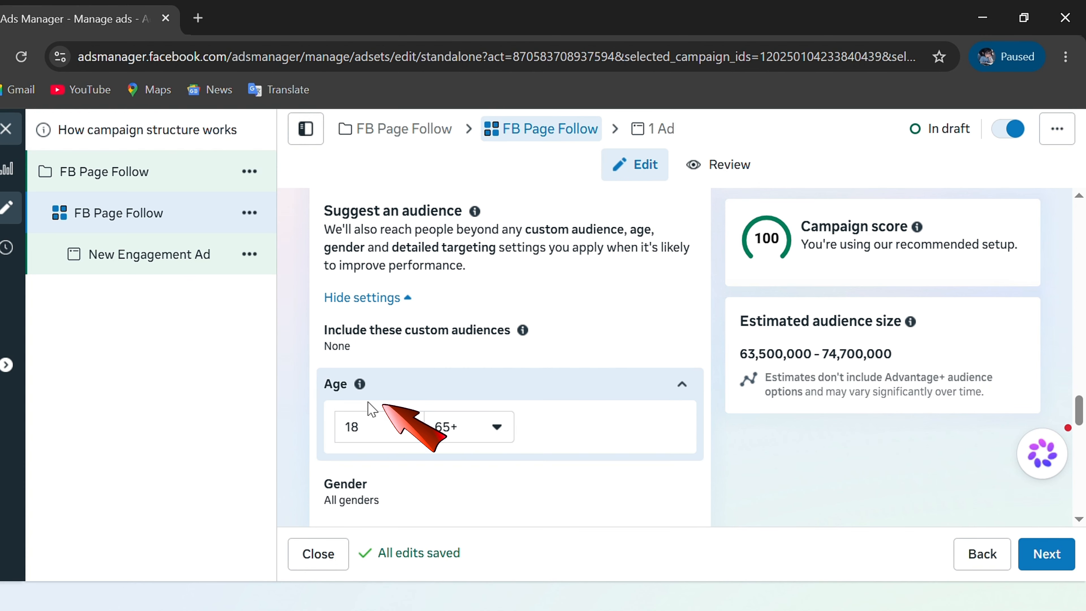
click(500, 436)
scroll(497, 269, up, 5)
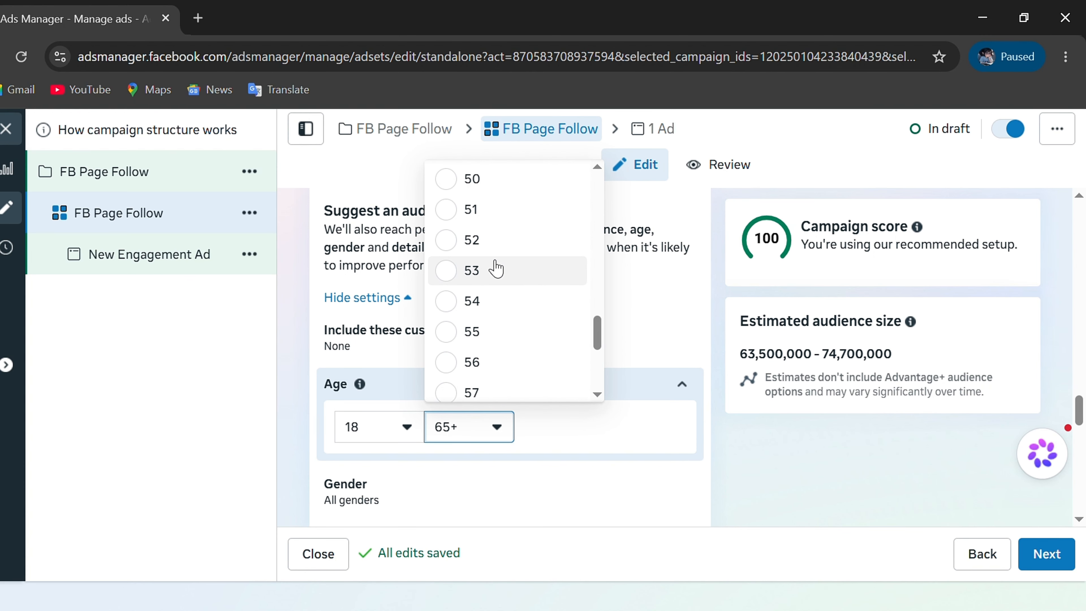
scroll(496, 269, up, 4)
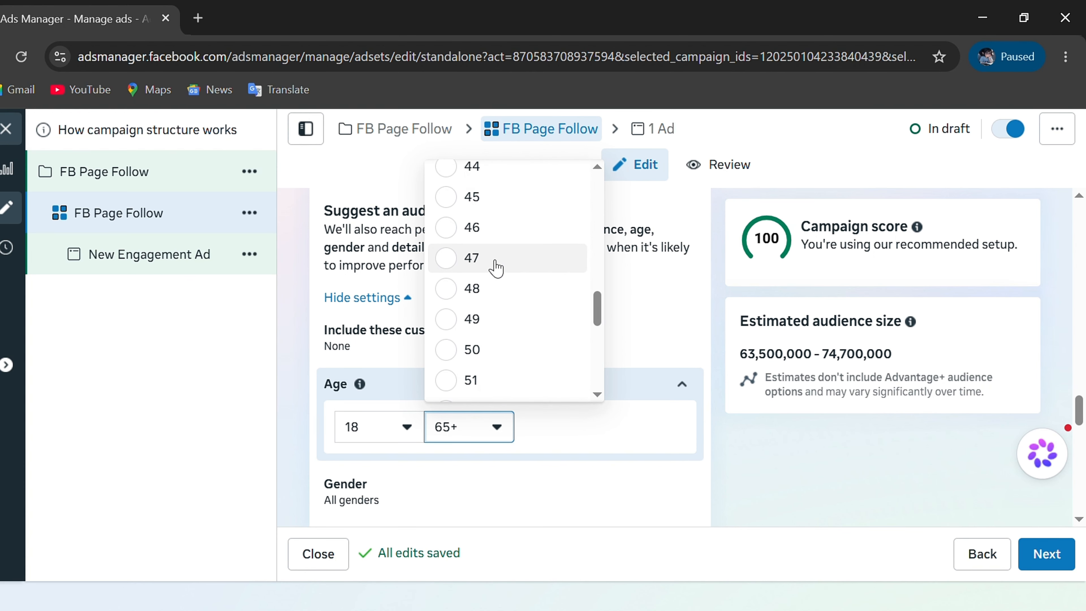
click(458, 207)
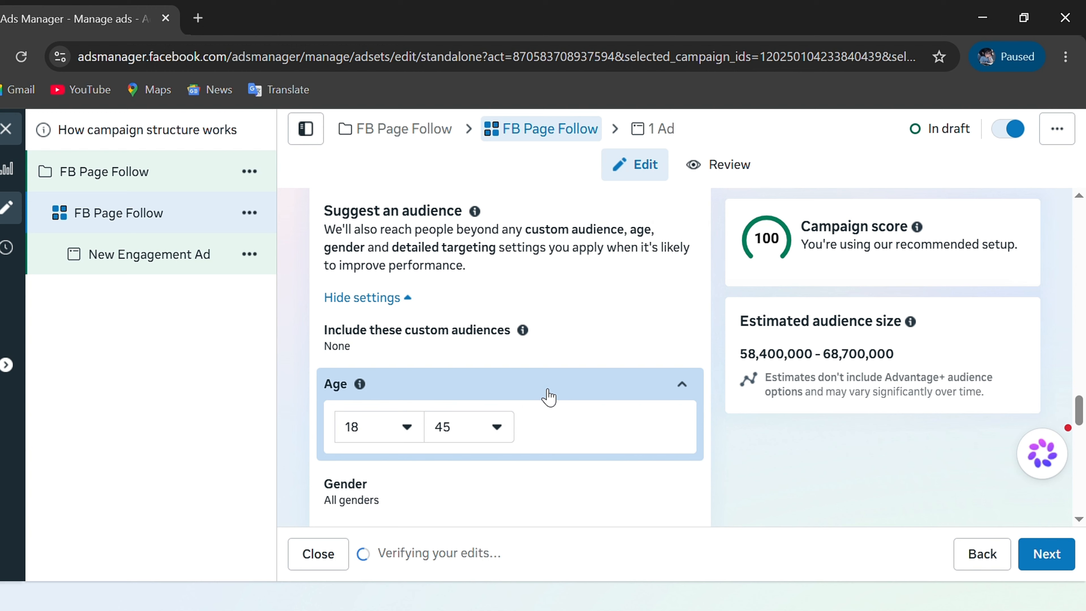
- Add the interest "Online shopping (retail)" to the audience's detailed targeting
scroll(549, 397, down, 4)
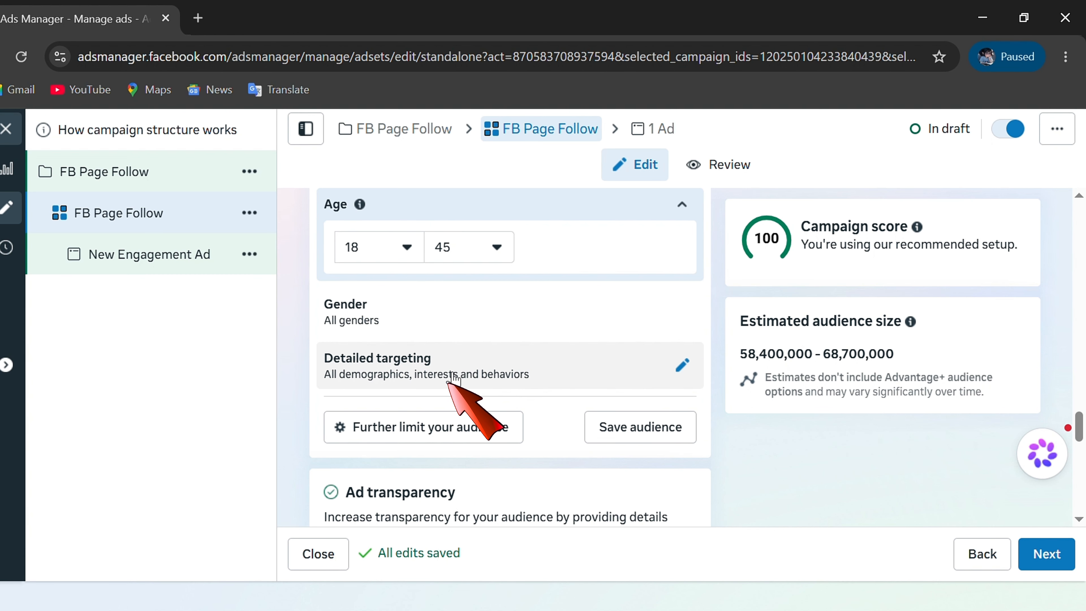
click(683, 366)
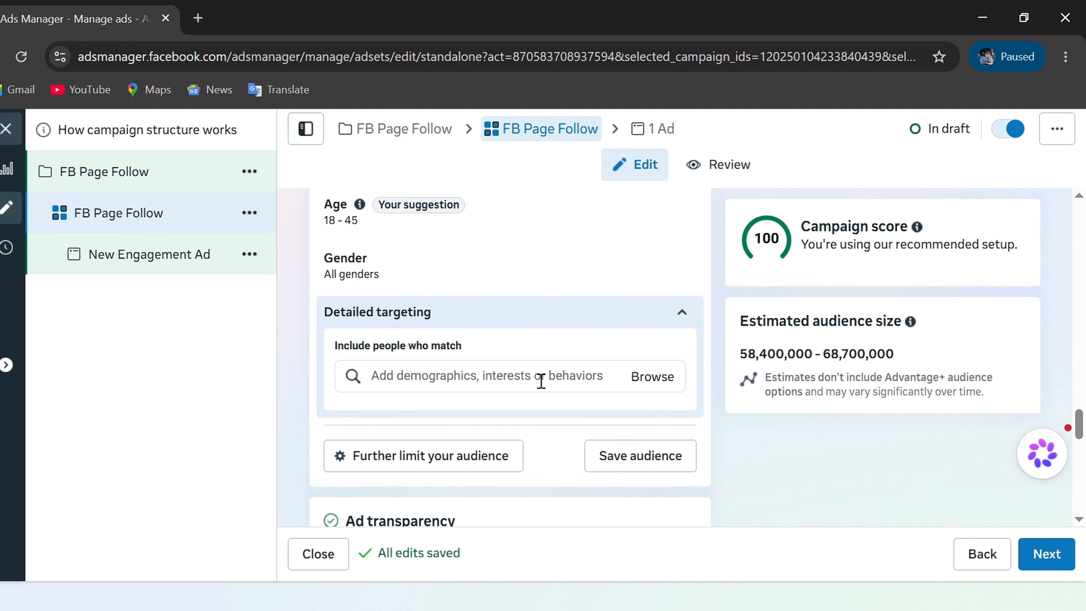
click(493, 391)
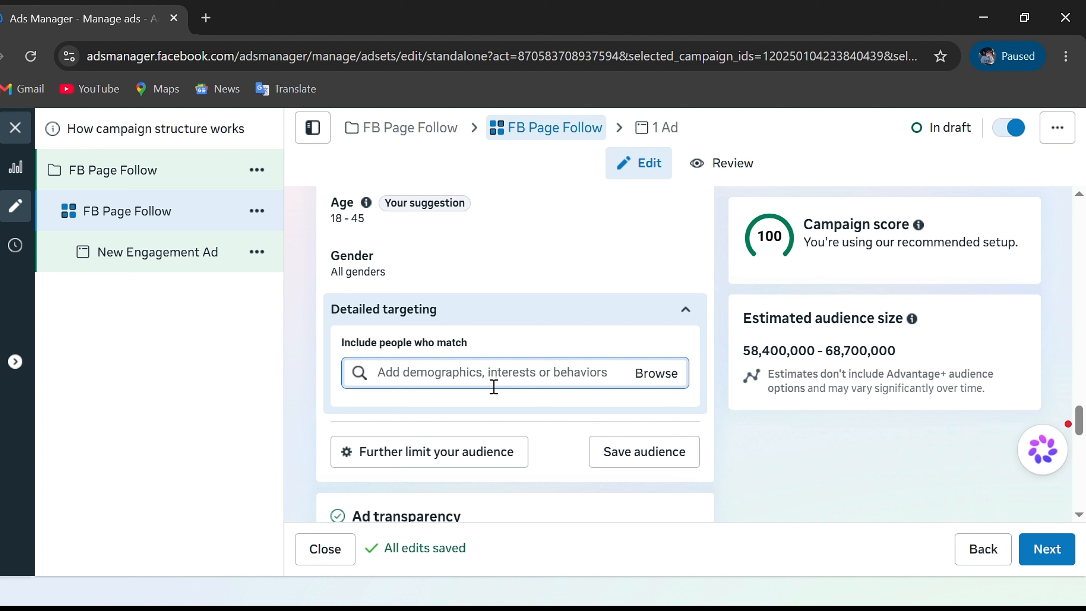
text(online)
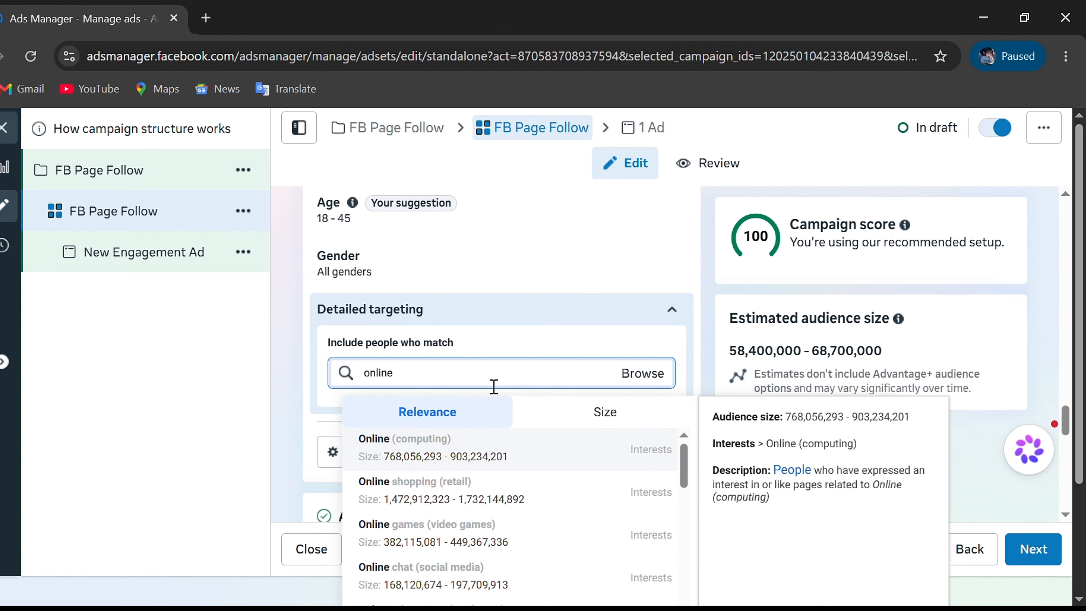
text( busi)
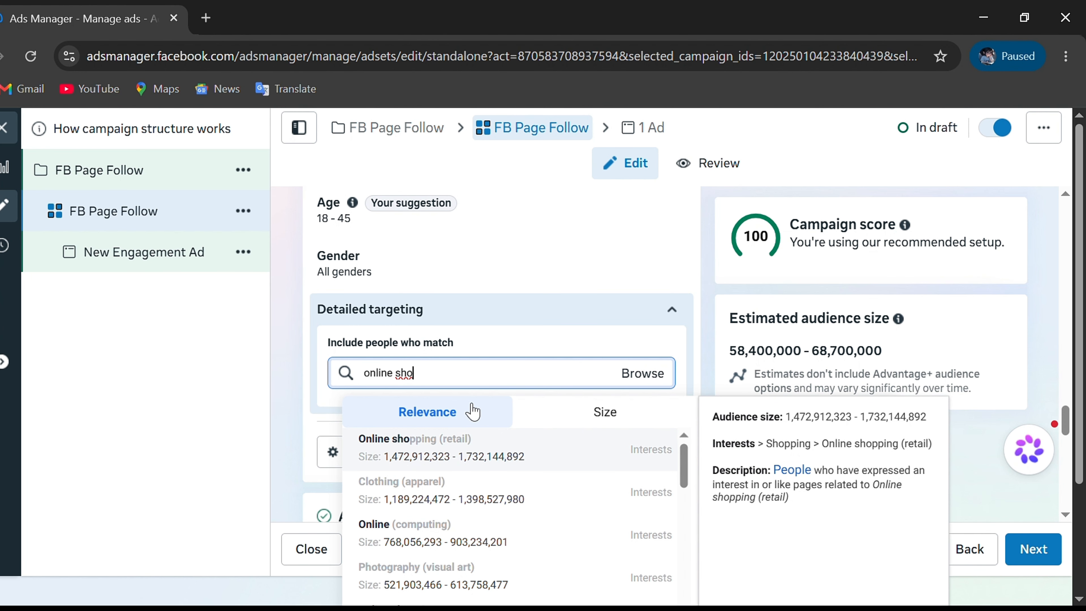
click(444, 463)
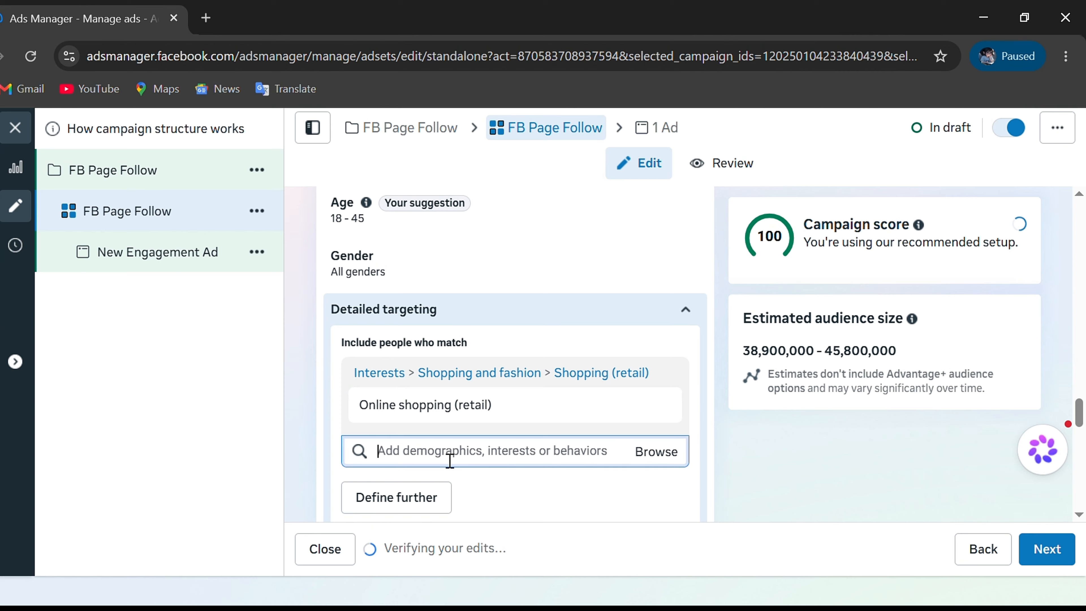
- Add the interest "Graphic design (visual art)" to the detailed targeting and open the suggestions for more interests
scroll(447, 456, down, 4)
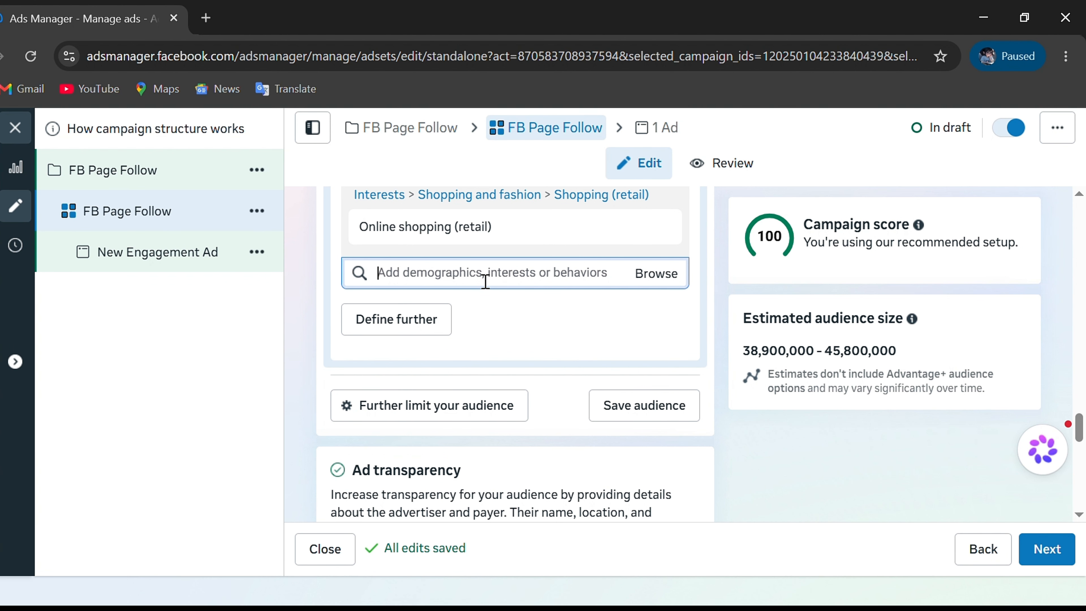
click(486, 281)
text(grap)
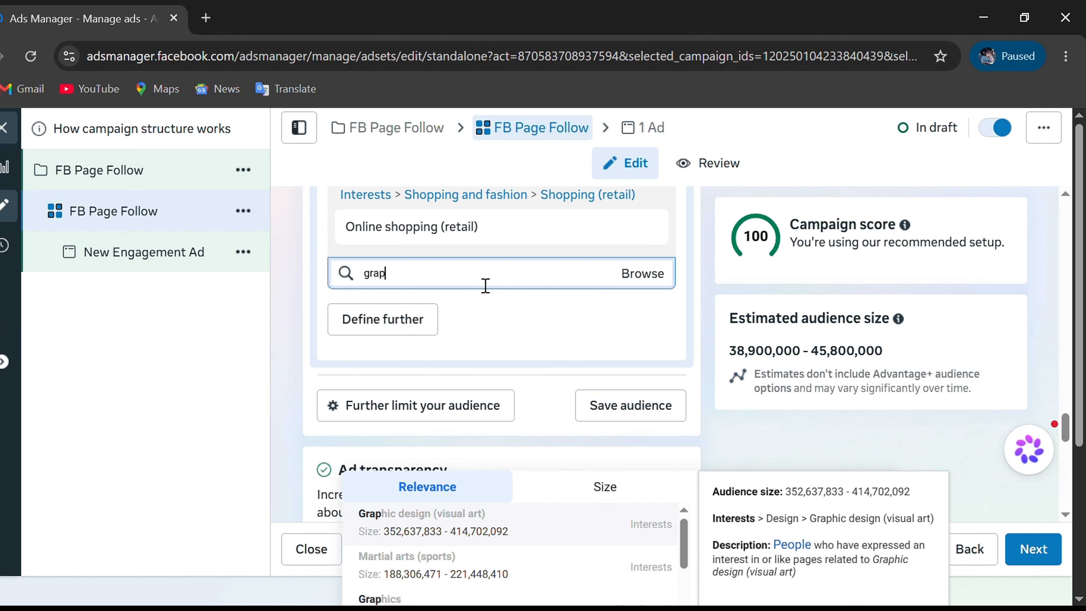
click(428, 535)
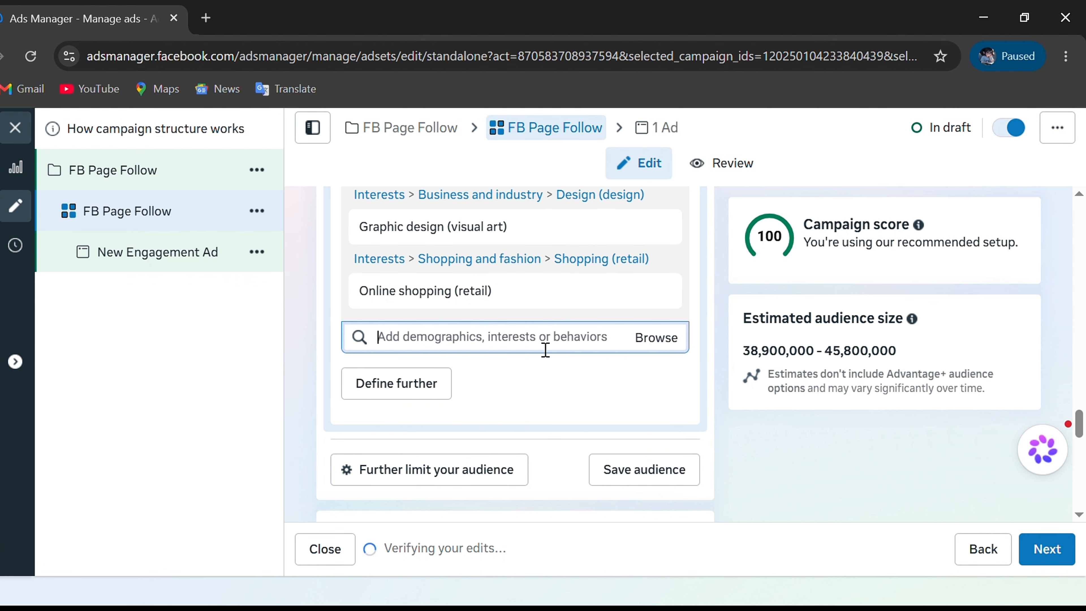
click(523, 350)
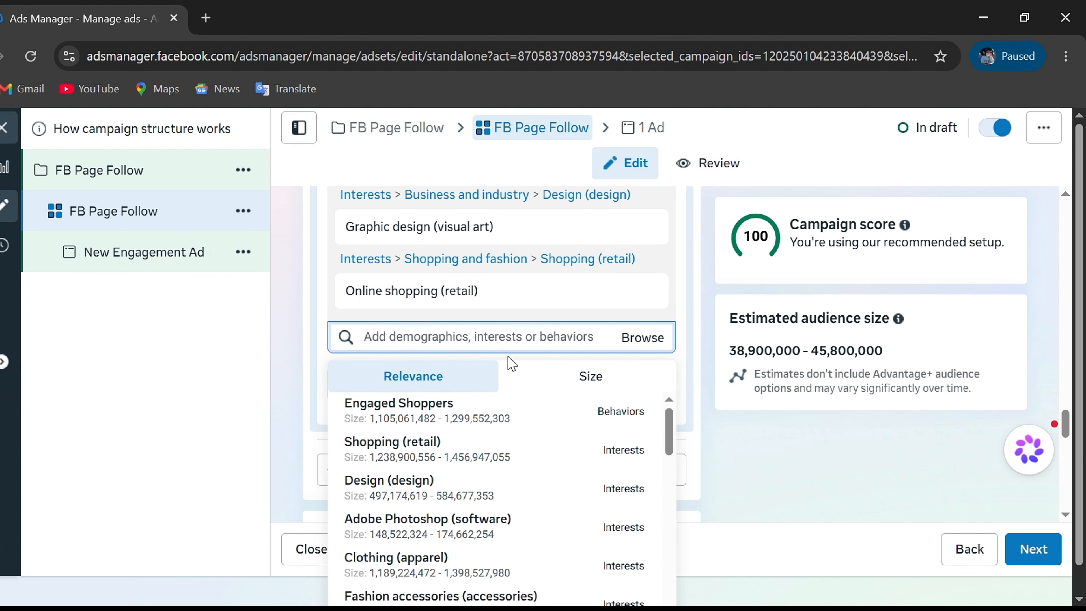
- Add the behavior "Engaged Shoppers" and the interest "Freelancer (careers)" to the detailed targeting
click(423, 414)
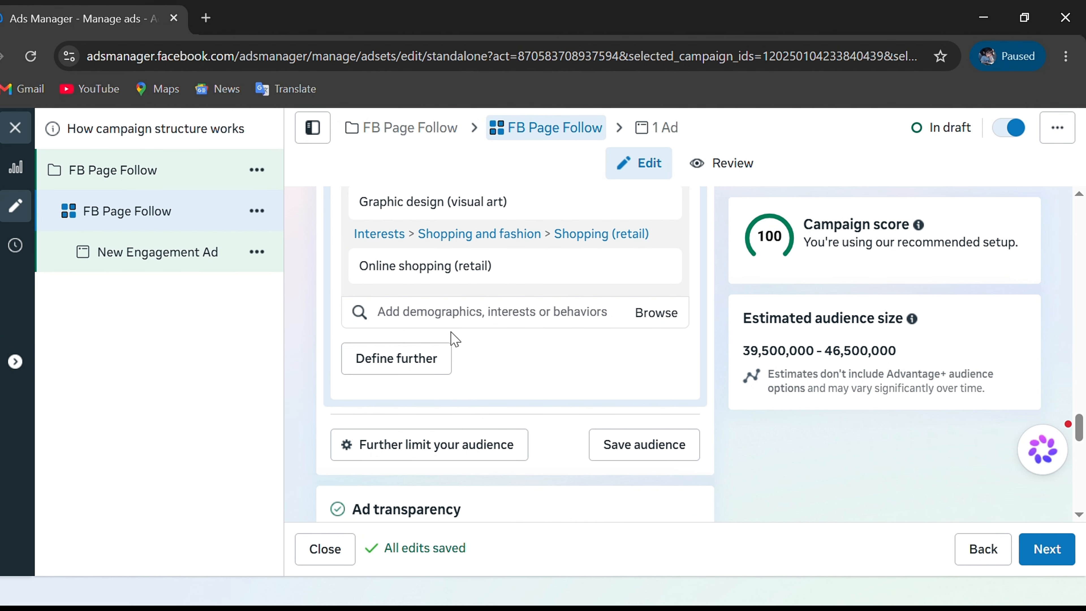
click(467, 316)
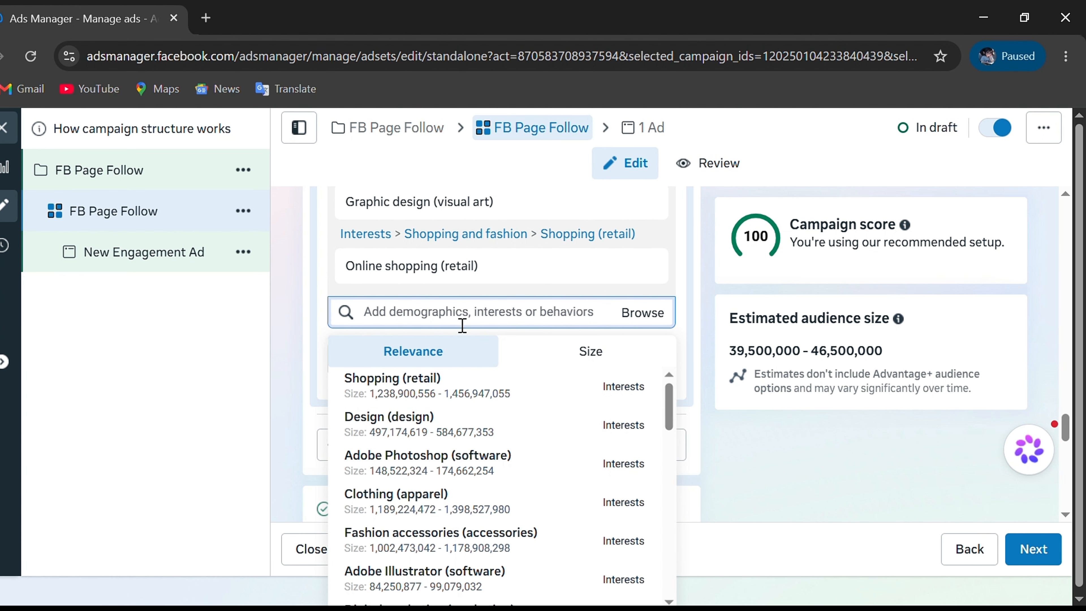
text(freelancer)
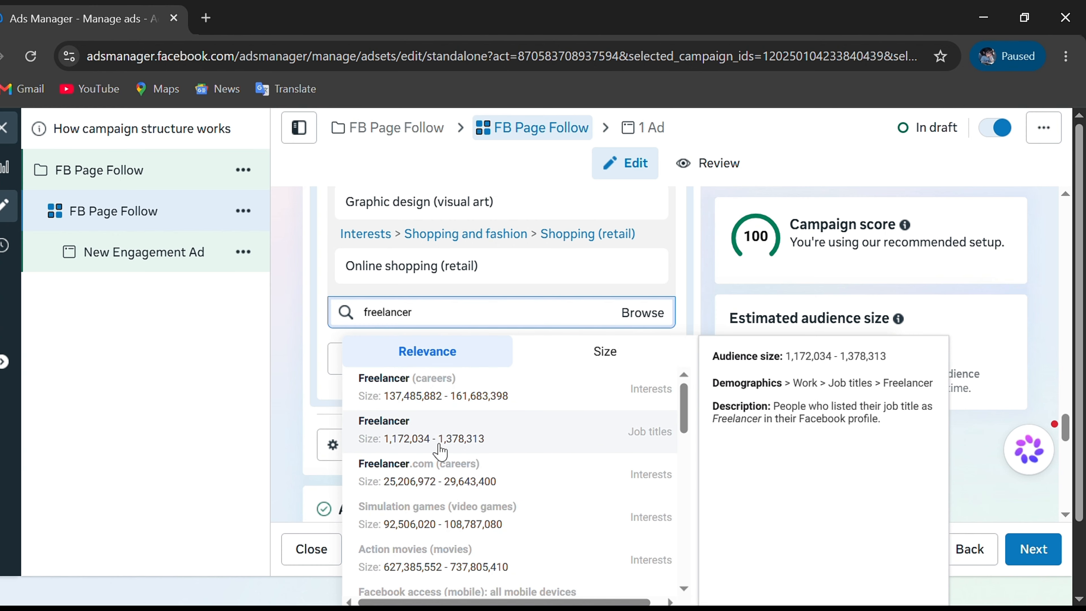
click(428, 387)
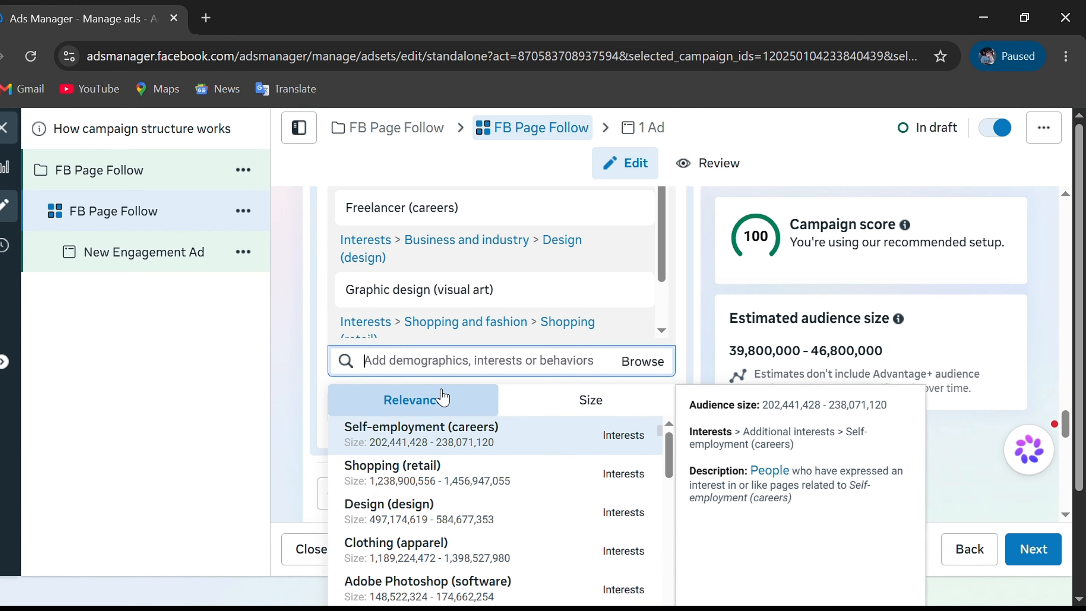
text(freelancing)
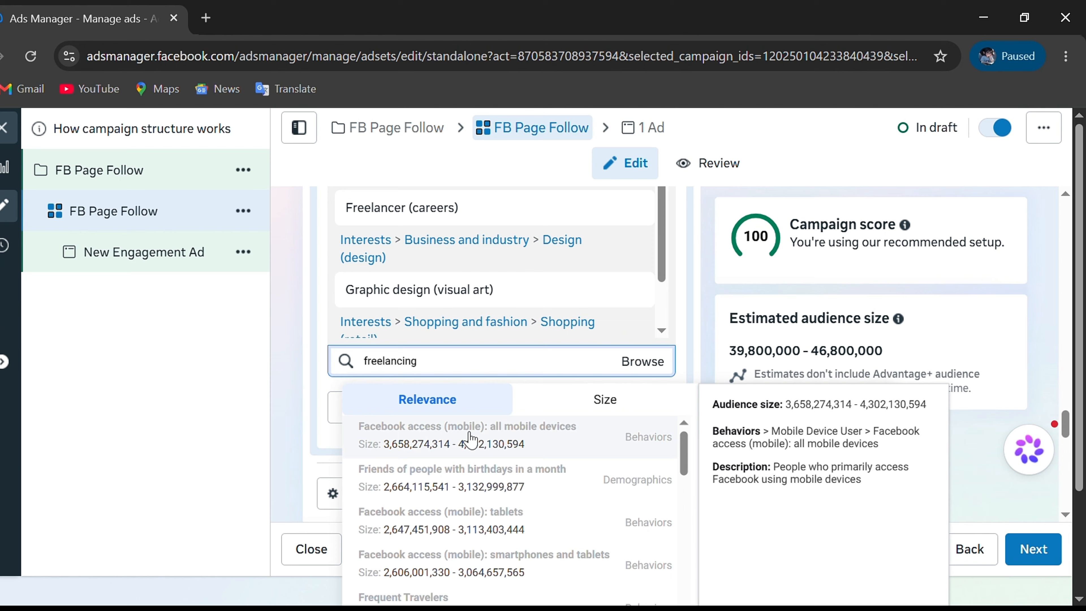
scroll(463, 512, down, 4)
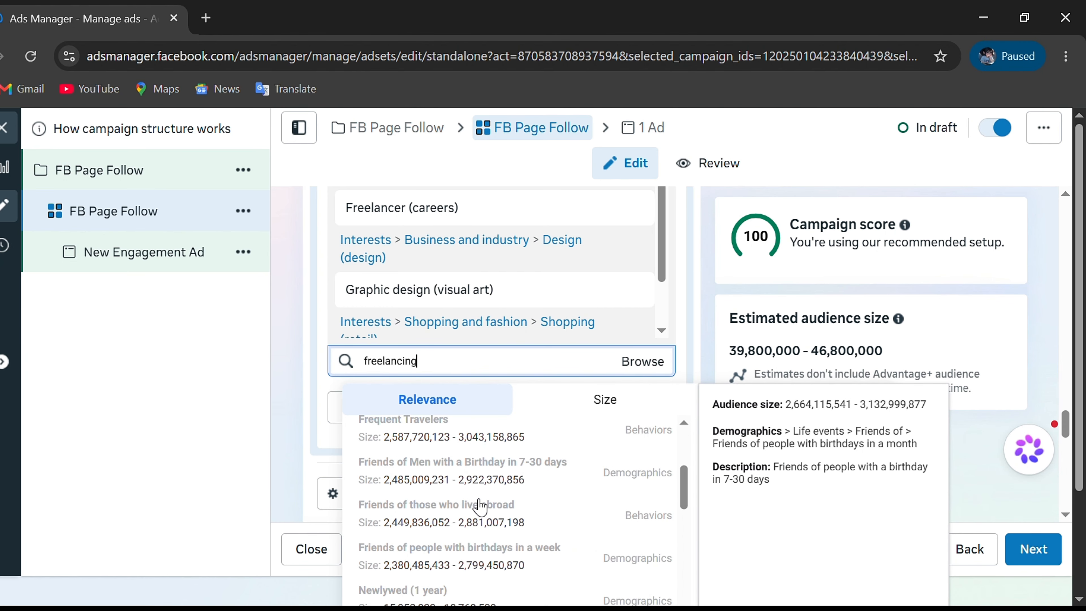
drag(418, 361, 348, 375)
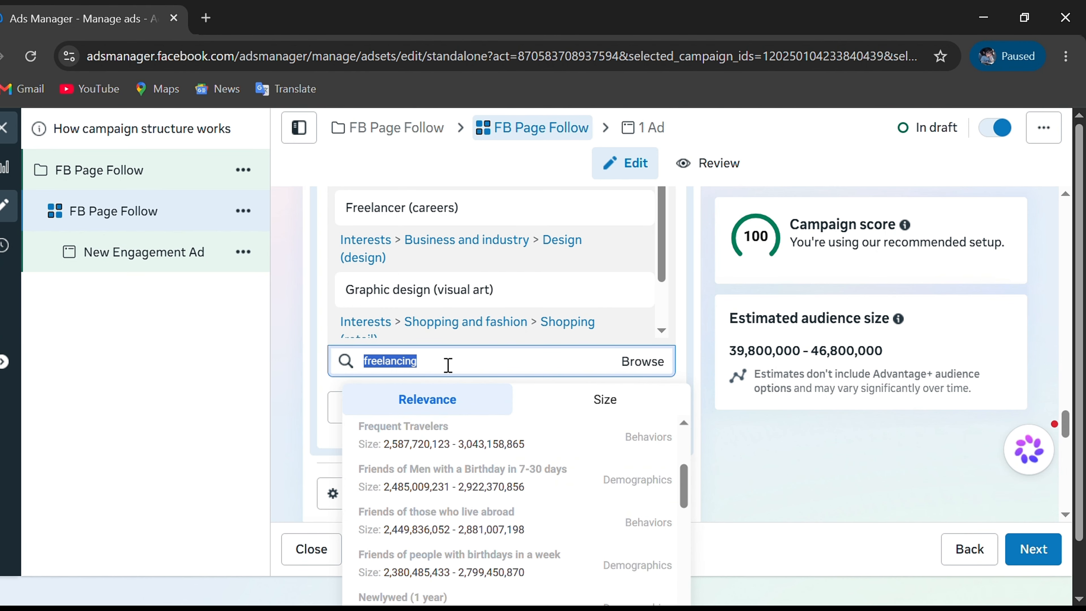
- Search the detailed targeting for "Digital" and add the interest "Digital marketing (marketing)"
text(Digital)
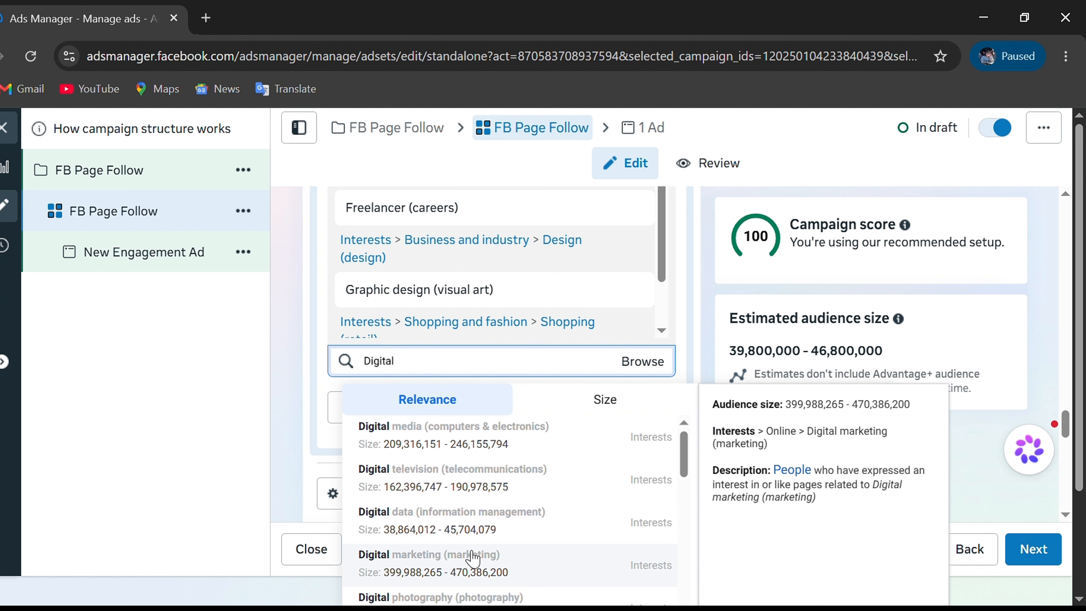
scroll(461, 552, down, 4)
scroll(420, 508, up, 2)
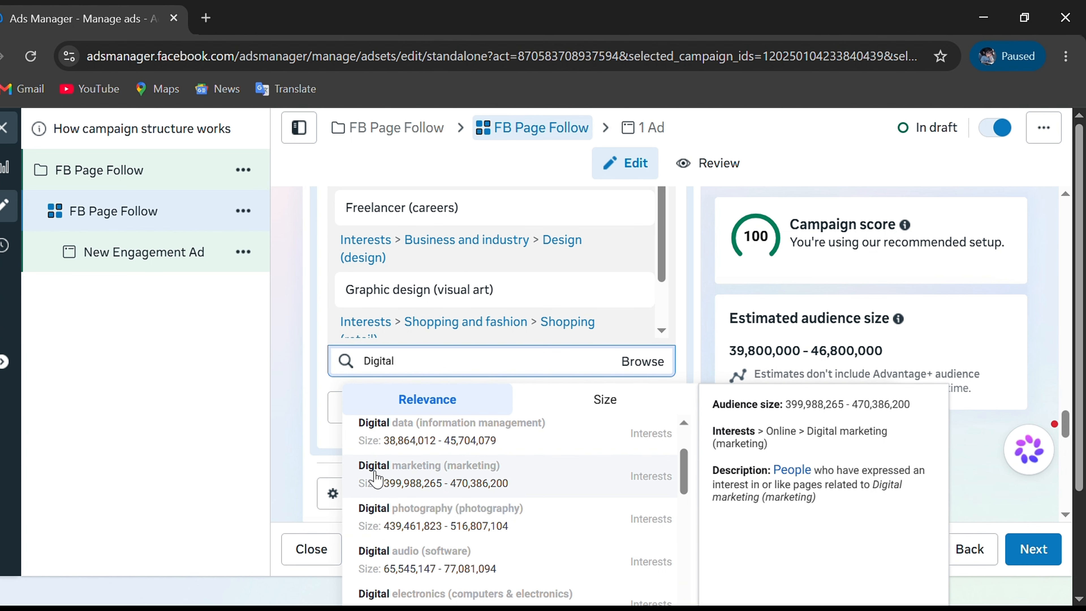
click(411, 475)
- Add the suggested interests "Social media marketing (marketing)" and "Design (design)" to the detailed targeting
scroll(496, 434, down, 2)
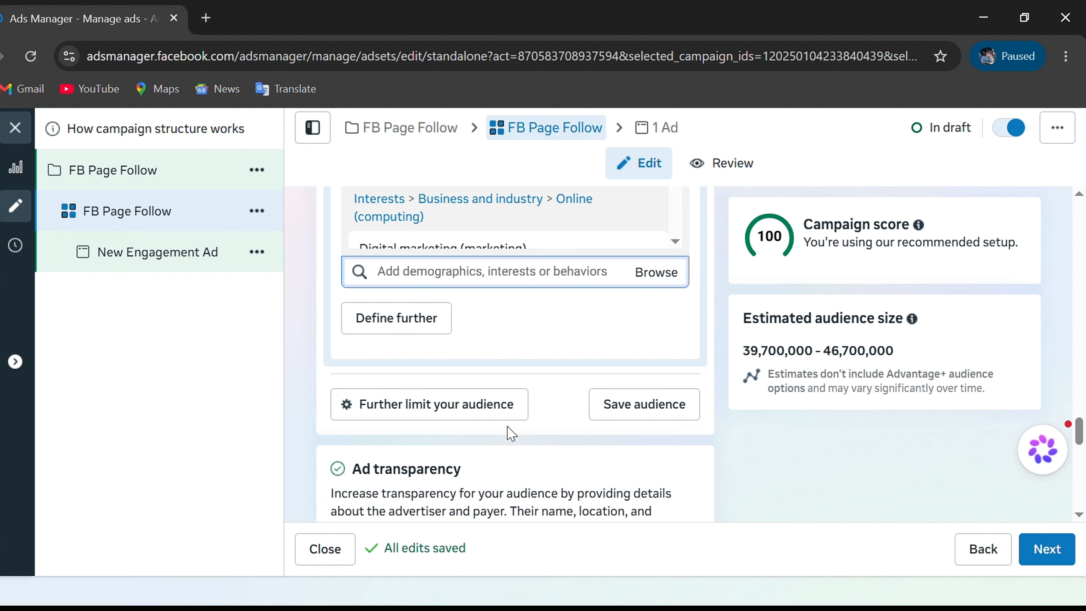
click(506, 278)
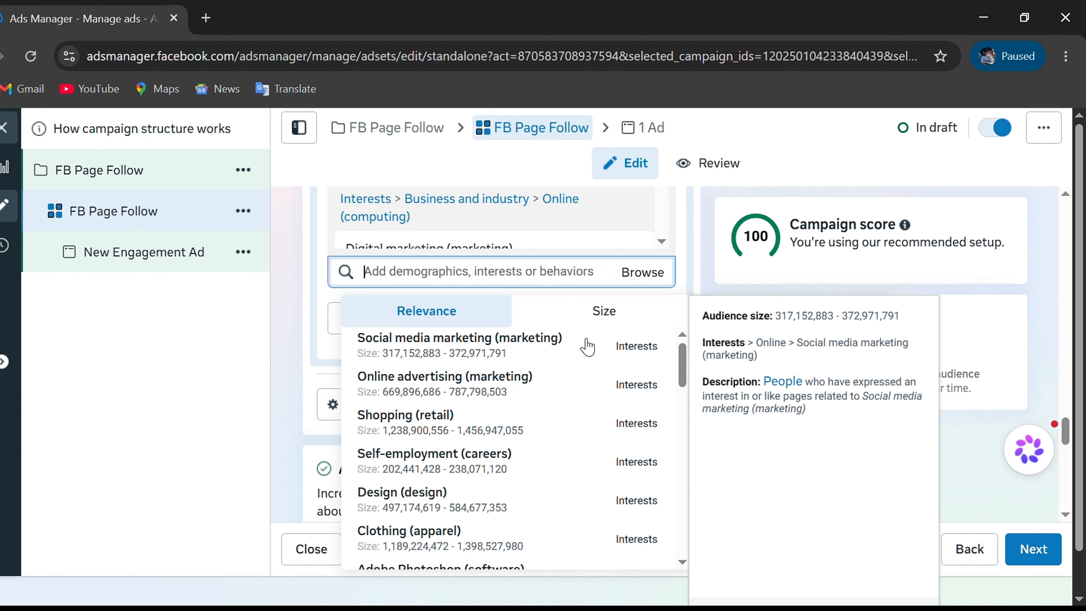
click(488, 349)
scroll(479, 398, down, 2)
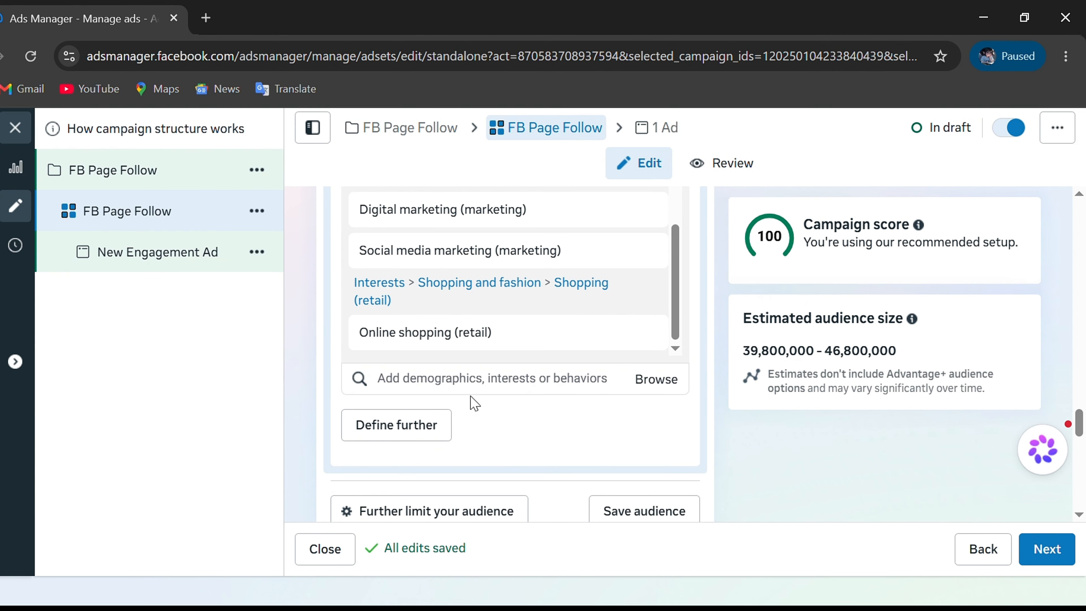
click(398, 380)
scroll(462, 492, down, 3)
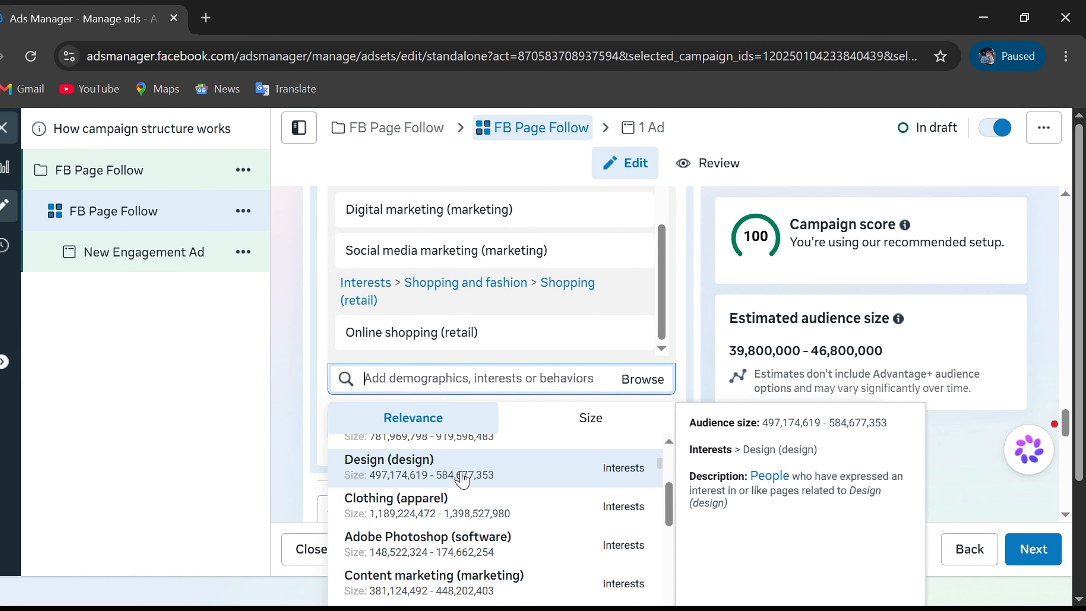
click(462, 480)
scroll(463, 396, down, 2)
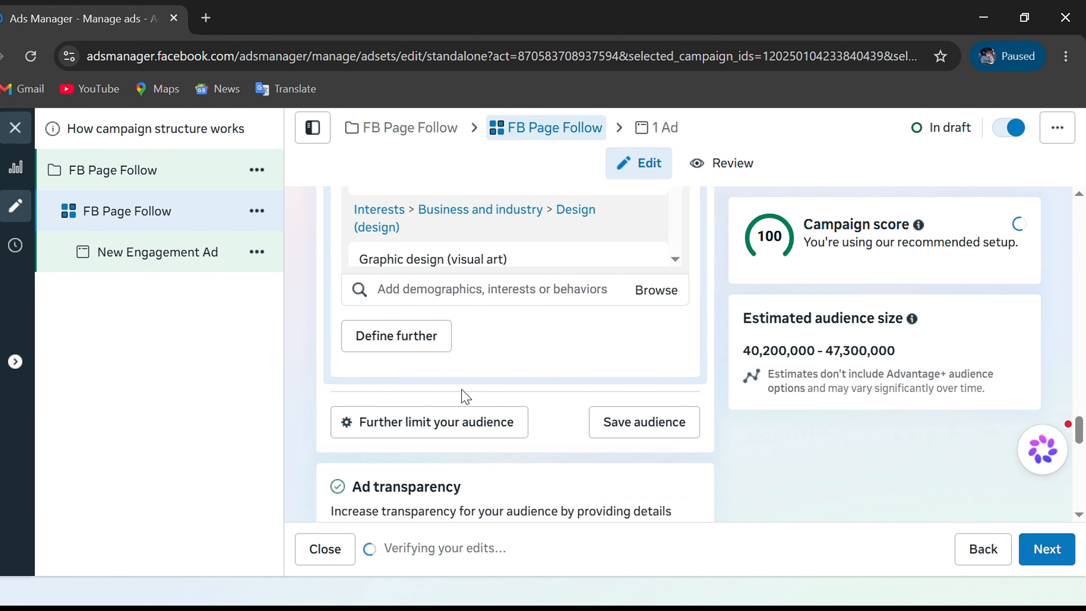
- Search the detailed targeting for "logo design" and add the behavior "Facebook access (mobile): all mobile devices"
click(455, 295)
text(logo design)
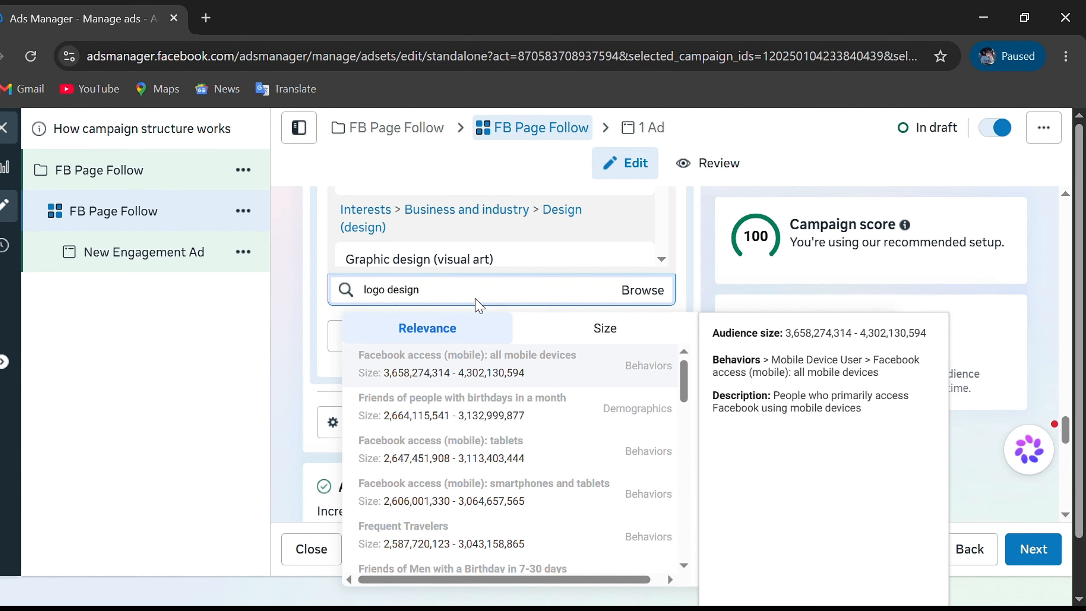
key(Return)
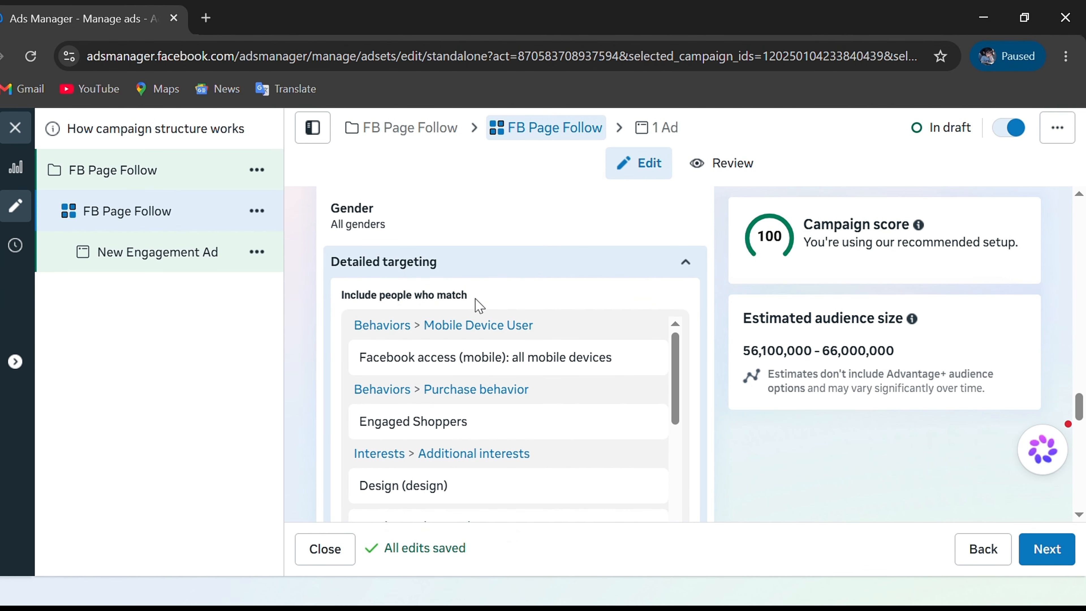
- Review the included targeting entries and the ad set's Ad transparency, Placements and value rules settings
scroll(497, 407, down, 4)
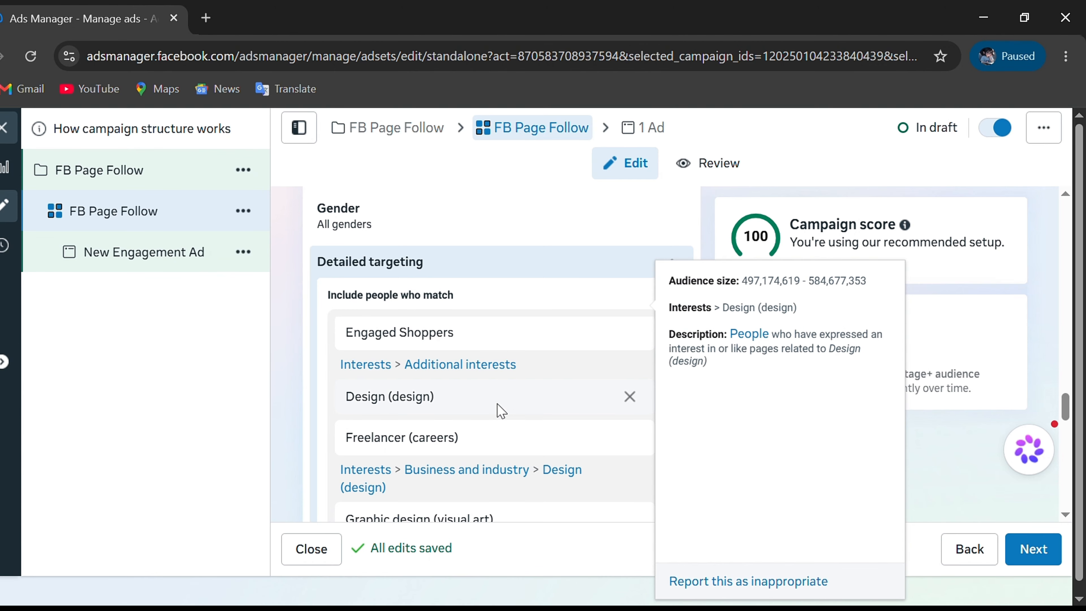
scroll(501, 411, down, 2)
scroll(502, 411, down, 6)
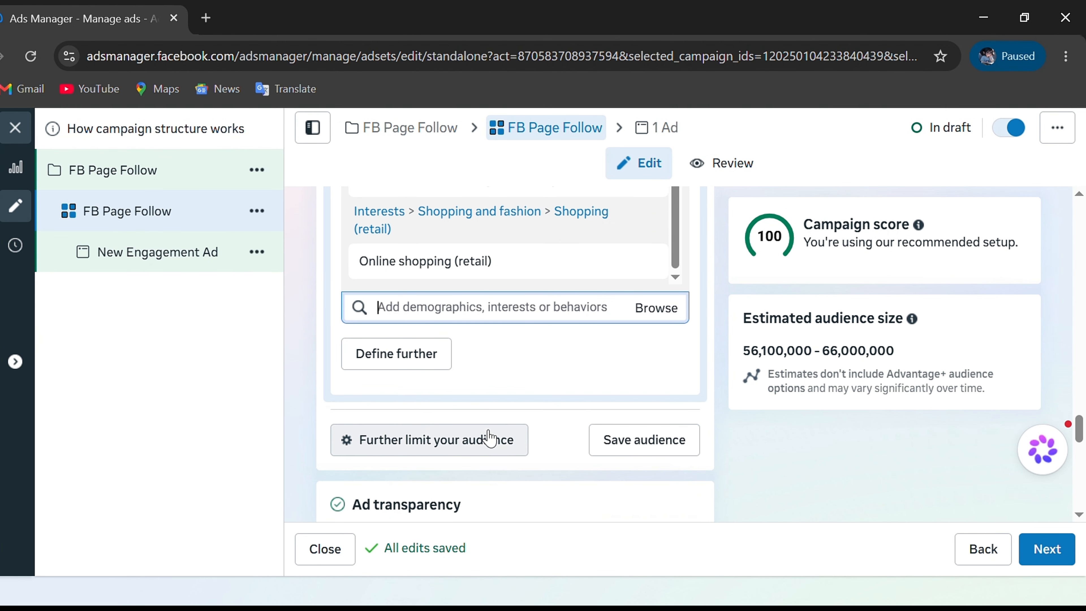
scroll(482, 417, down, 4)
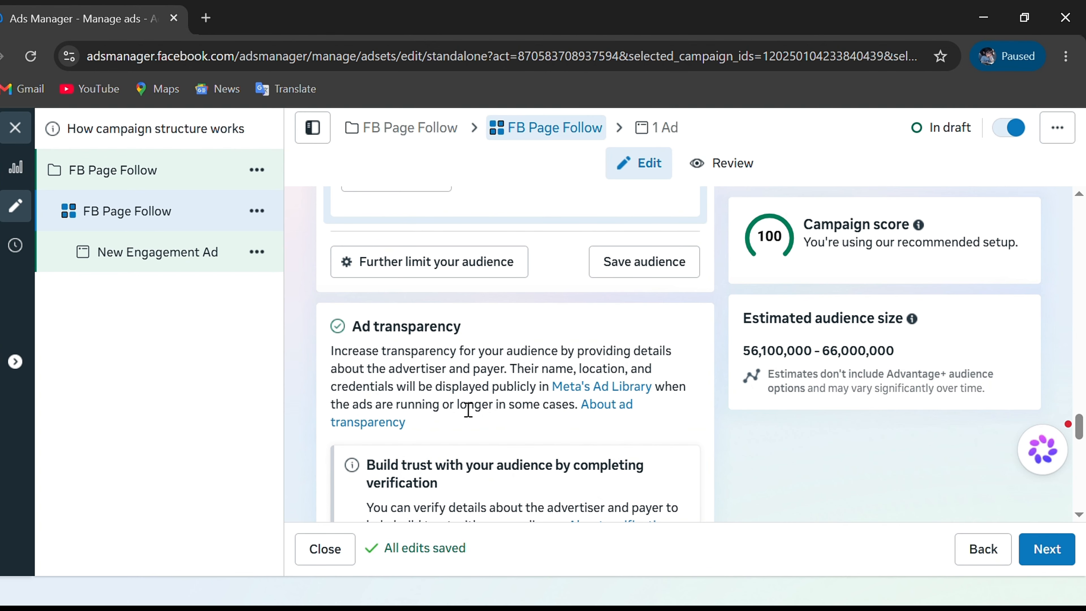
scroll(468, 410, down, 6)
scroll(463, 422, down, 2)
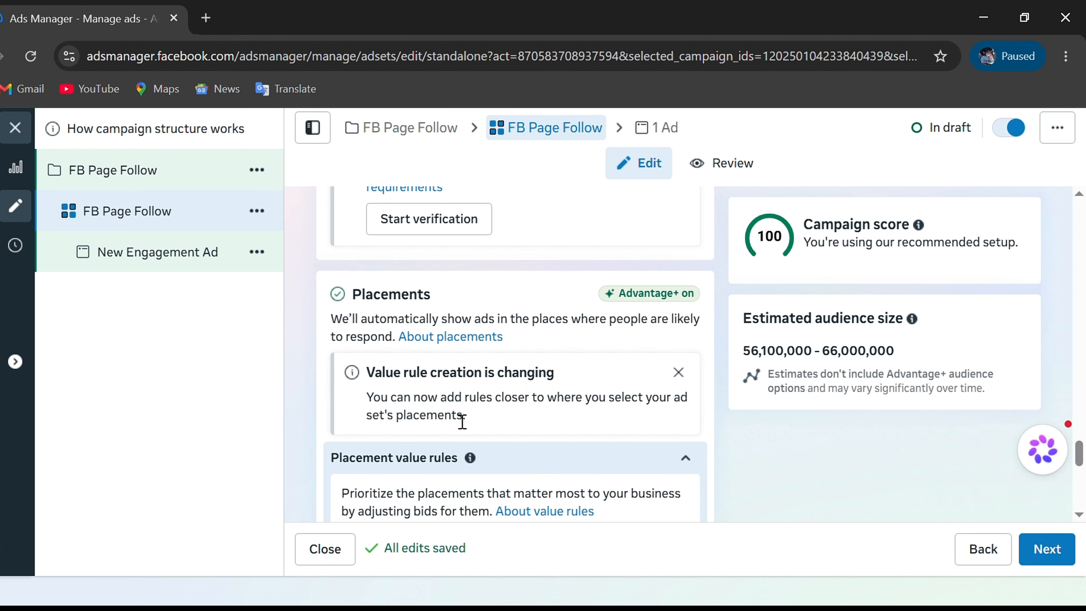
scroll(471, 423, down, 4)
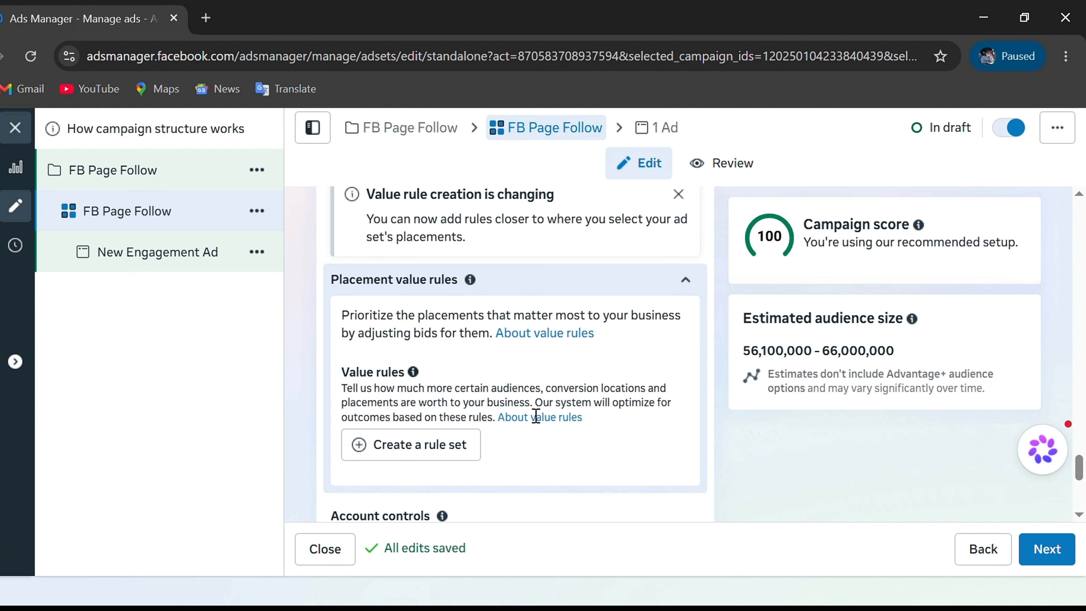
scroll(536, 415, down, 2)
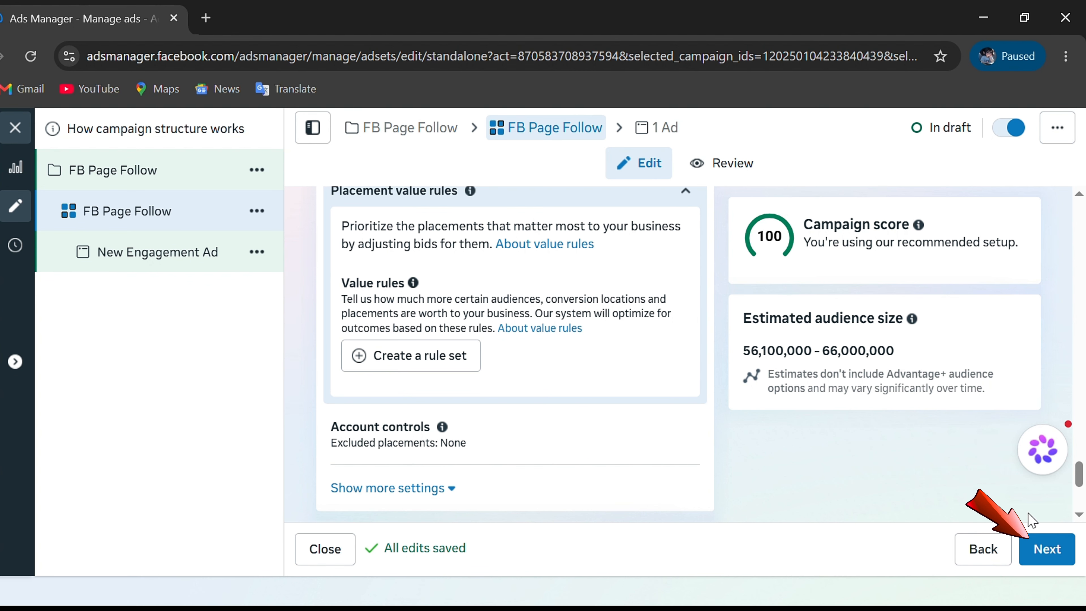
- Continue to the ad level and rename the ad as "FB Page Follow"
click(1059, 552)
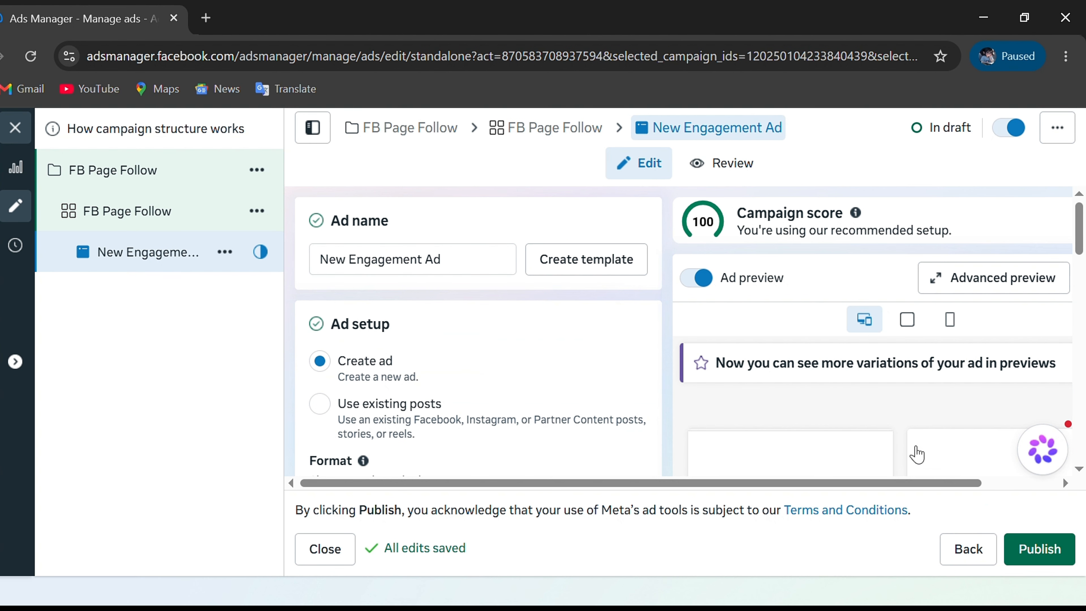
drag(461, 273, 299, 279)
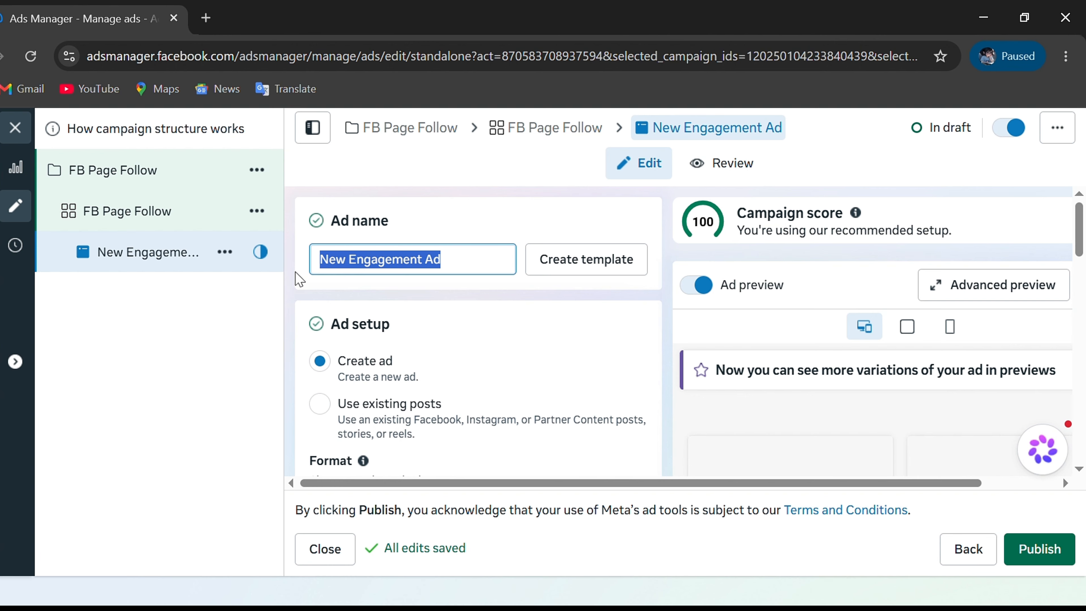
text(FB Page Follow)
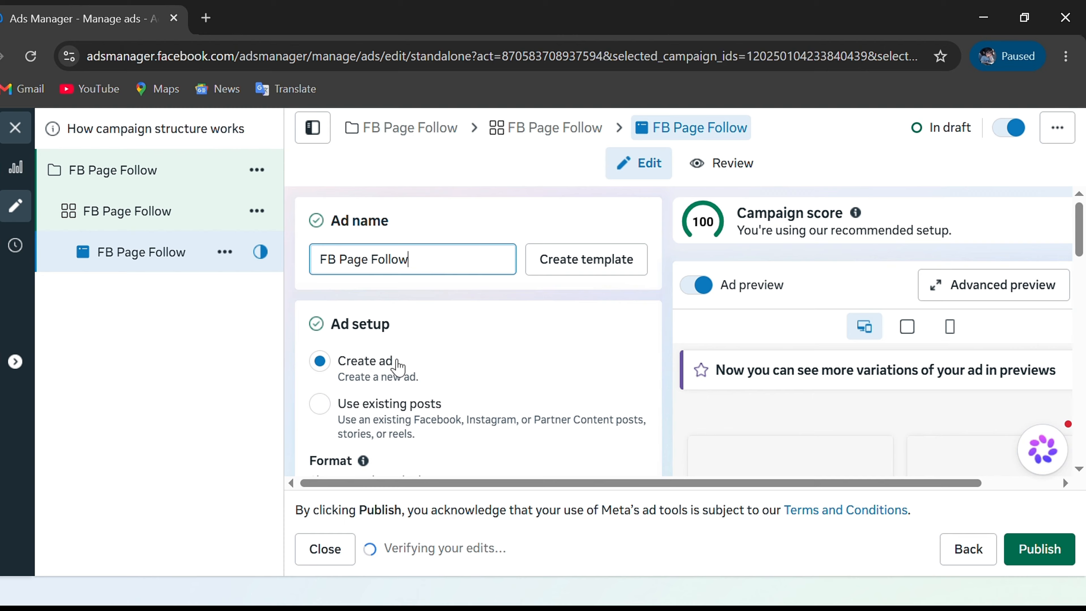
- Set up the ad creative as a video ad with the 1080 × 1080 account video and continue to its text settings
scroll(427, 368, down, 2)
scroll(426, 368, down, 2)
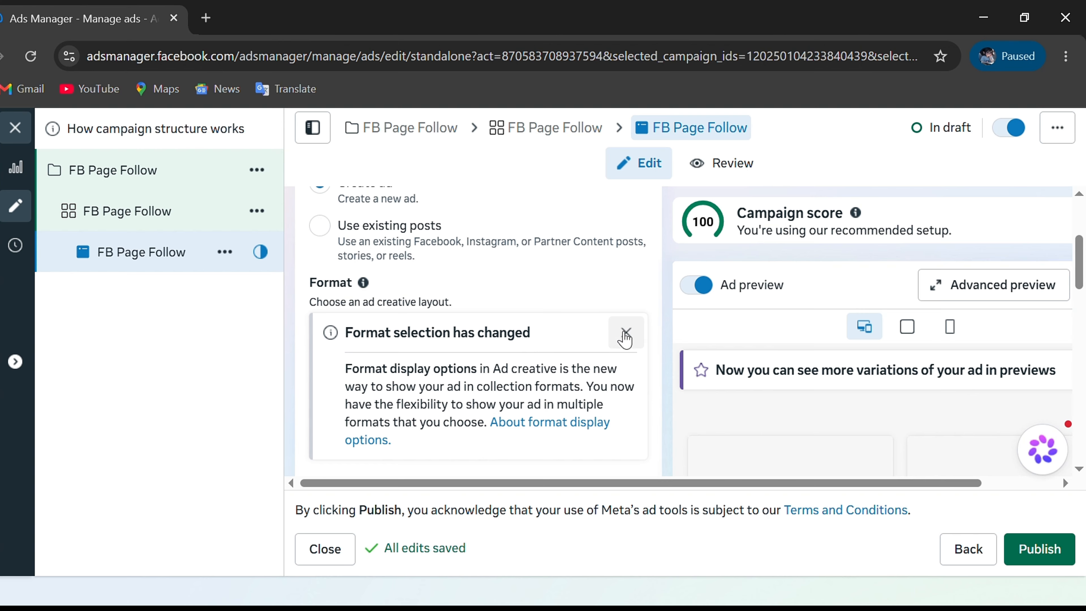
scroll(490, 346, down, 2)
scroll(491, 347, down, 2)
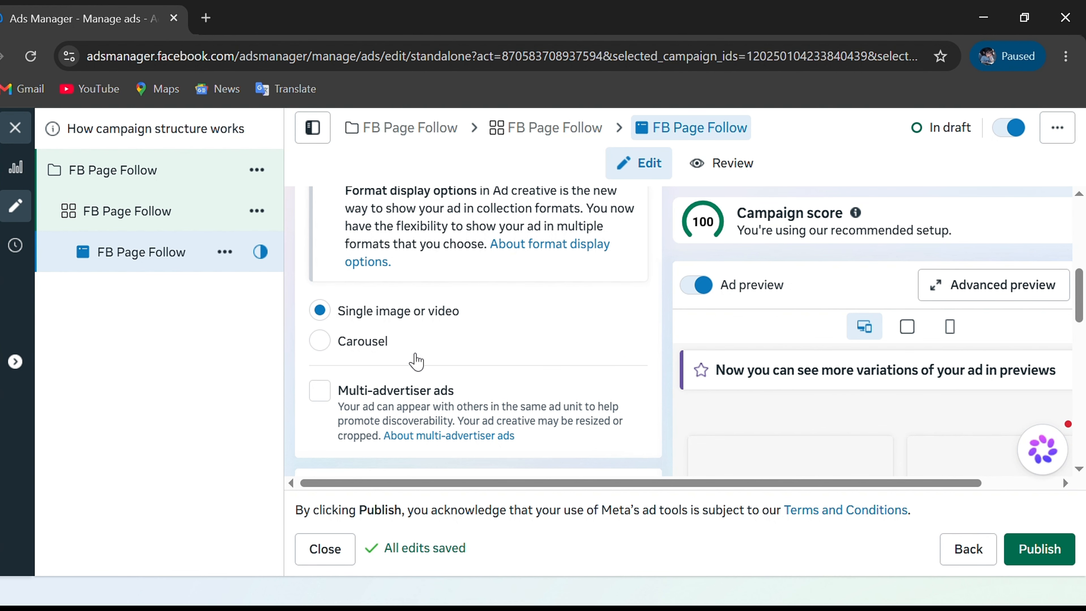
scroll(416, 361, down, 2)
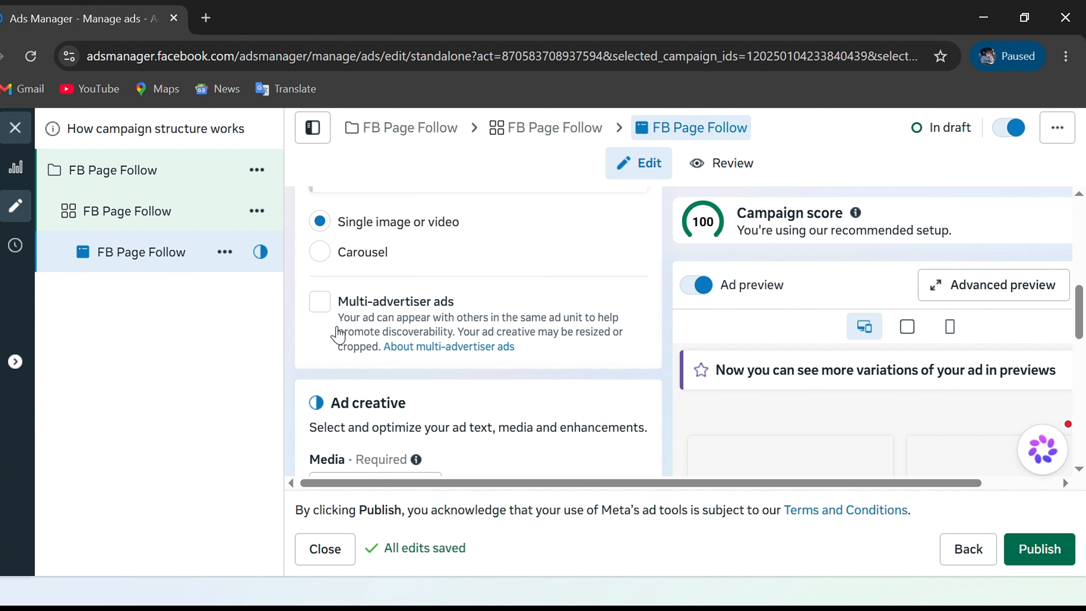
scroll(338, 335, down, 4)
click(416, 325)
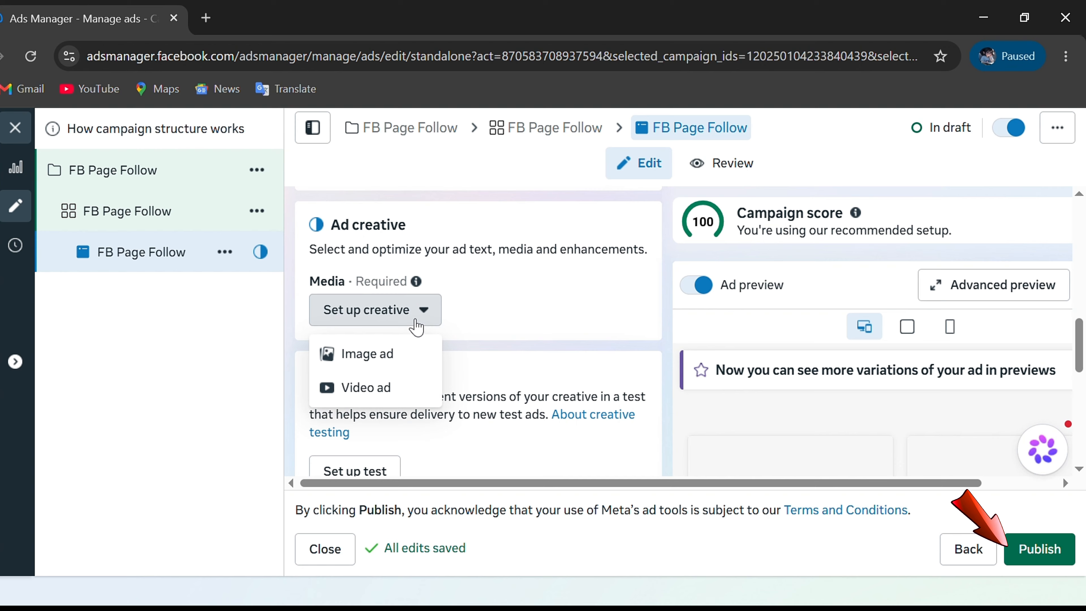
click(375, 390)
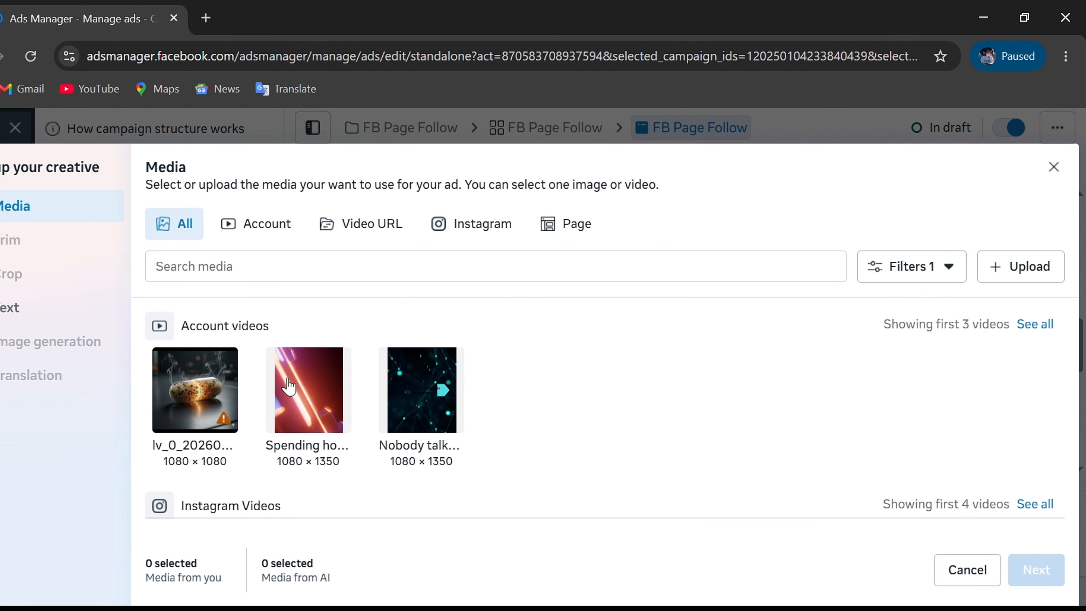
click(205, 396)
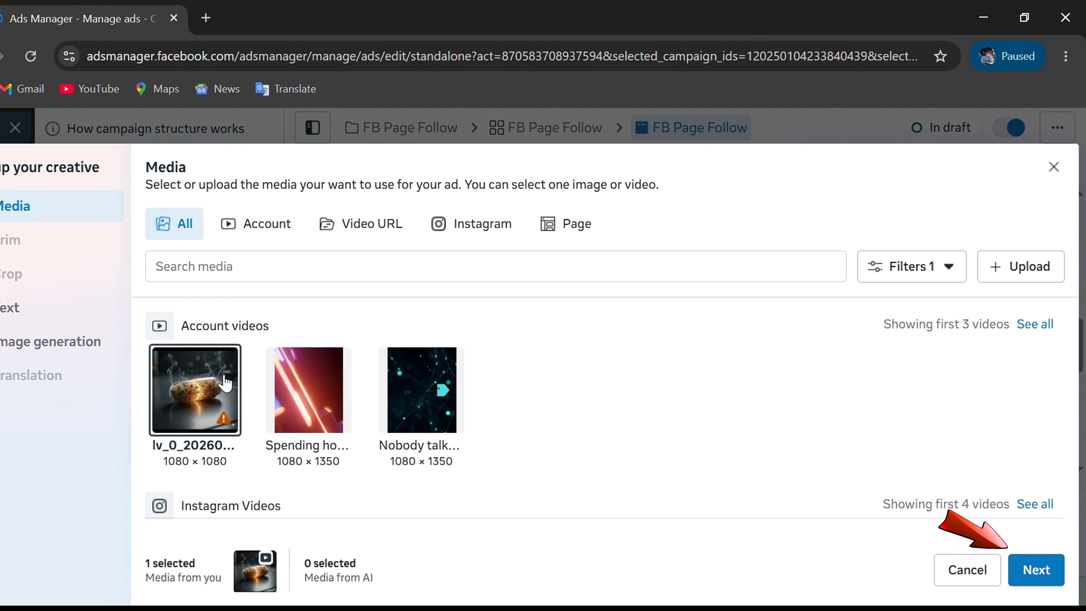
click(1058, 578)
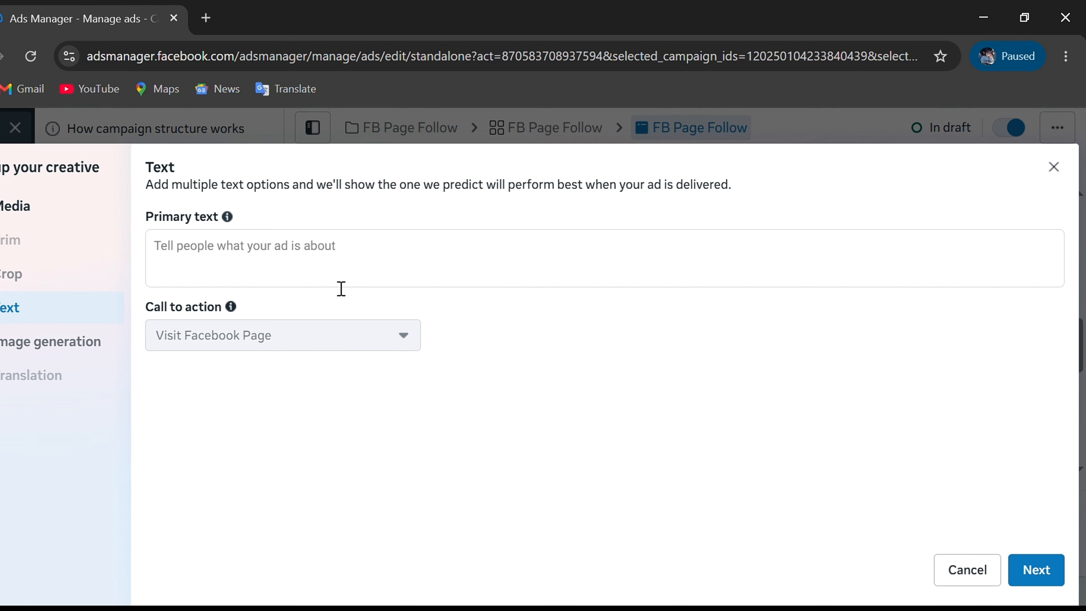
- Enter "AI Biriyani Capsule" as the ad's primary text
click(268, 246)
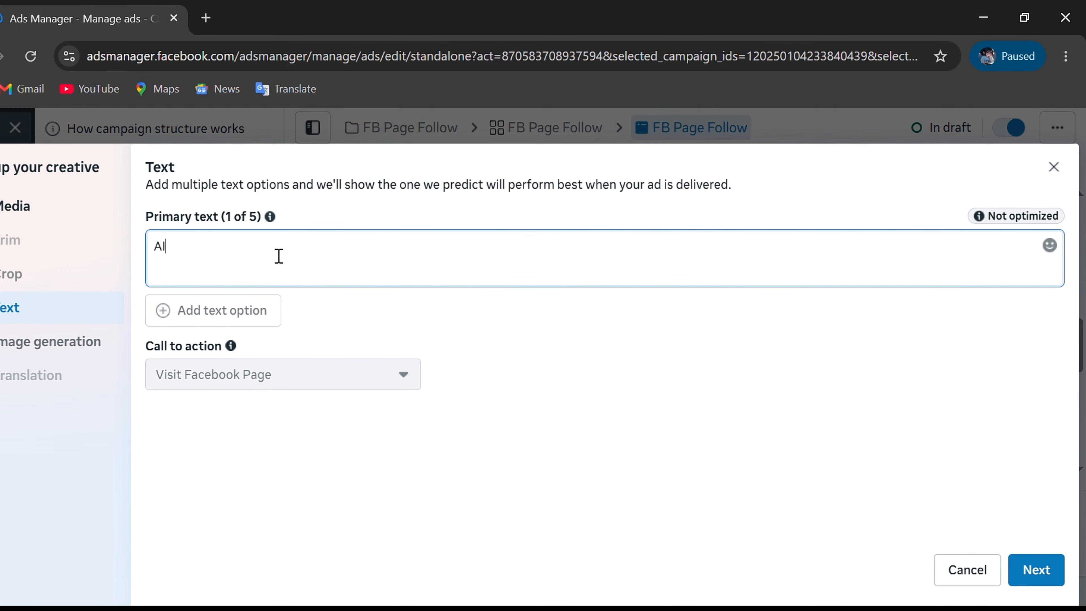
text(AI Bi)
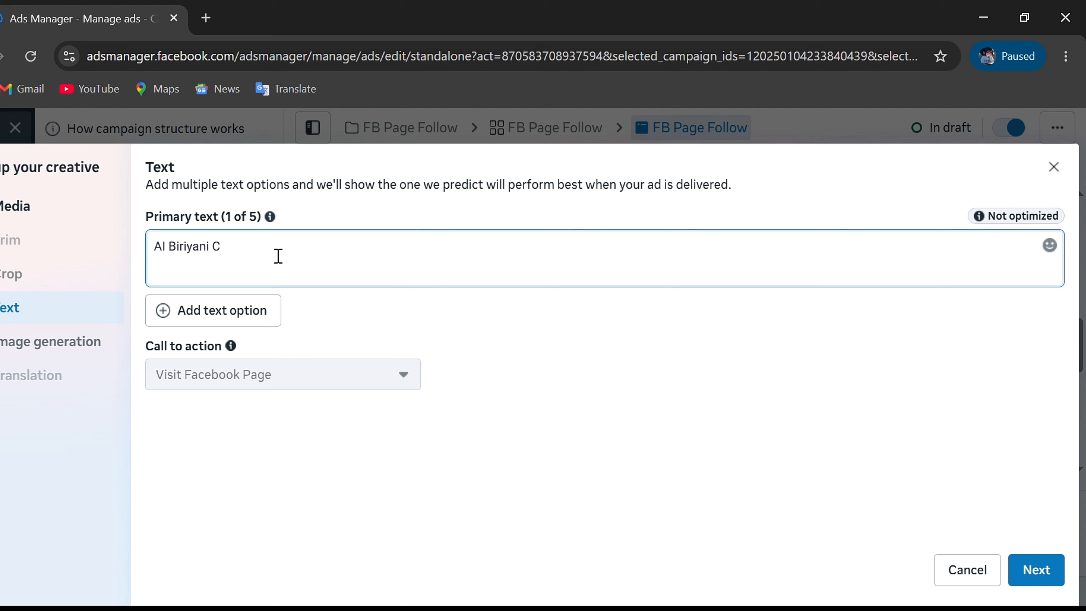
text(riyani Capsule)
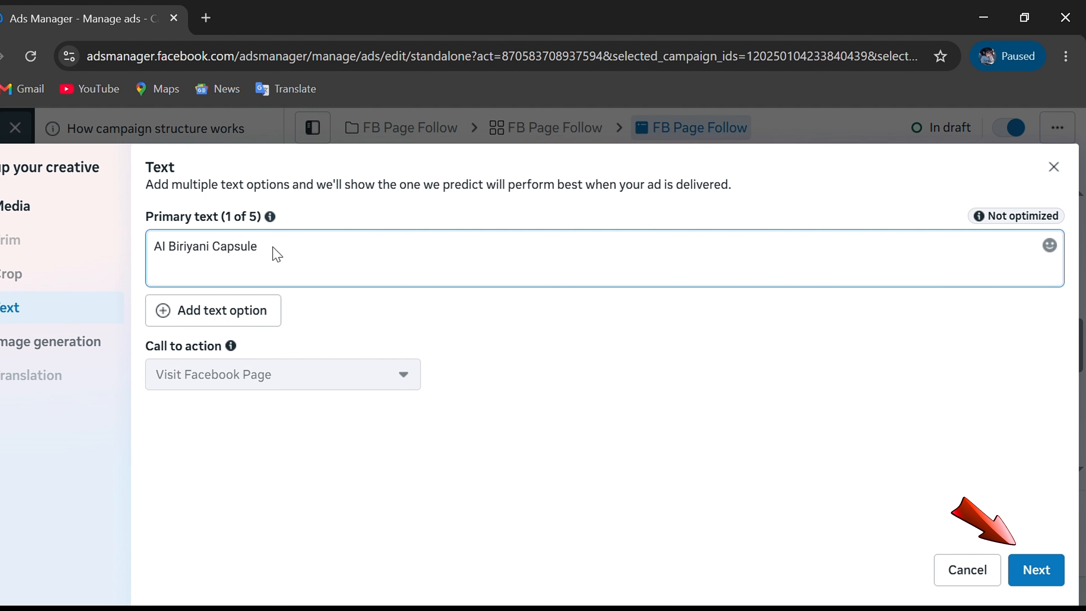
- Add a 💊 emoji to the end of the primary text and finish the creative setup without selecting any AI-generated images
text(💊)
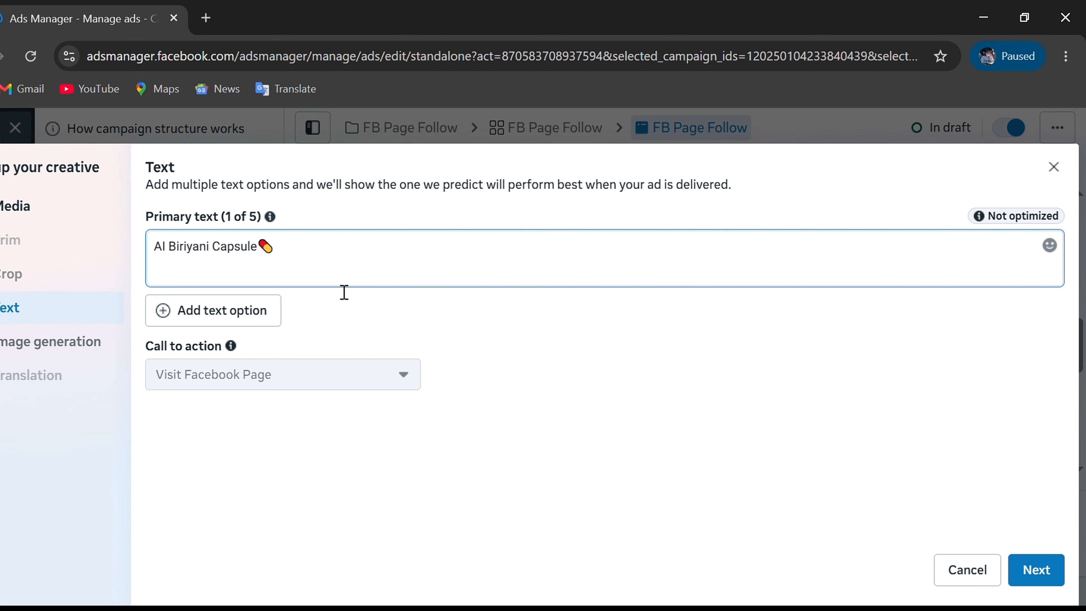
click(1043, 571)
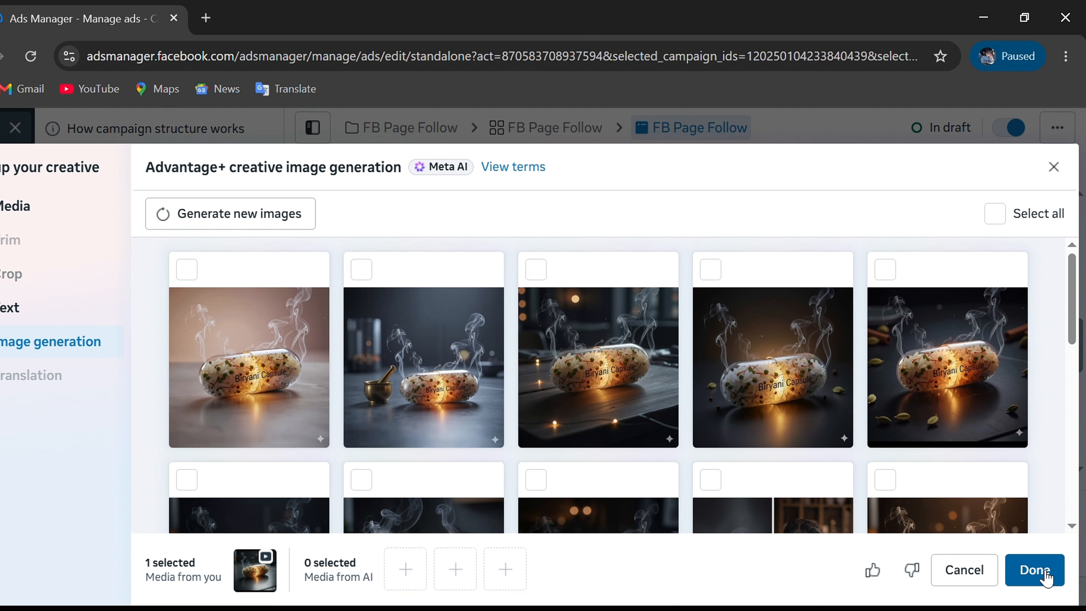
click(1045, 573)
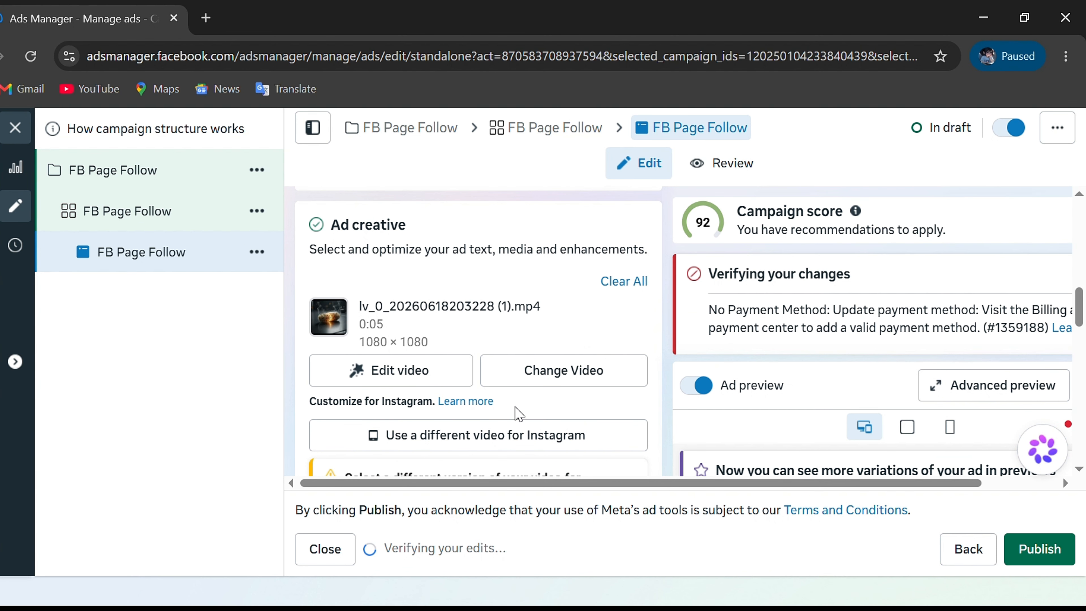
- Review the ad's primary text, call to action, creative testing and tracking settings along with the ad preview
scroll(518, 414, down, 8)
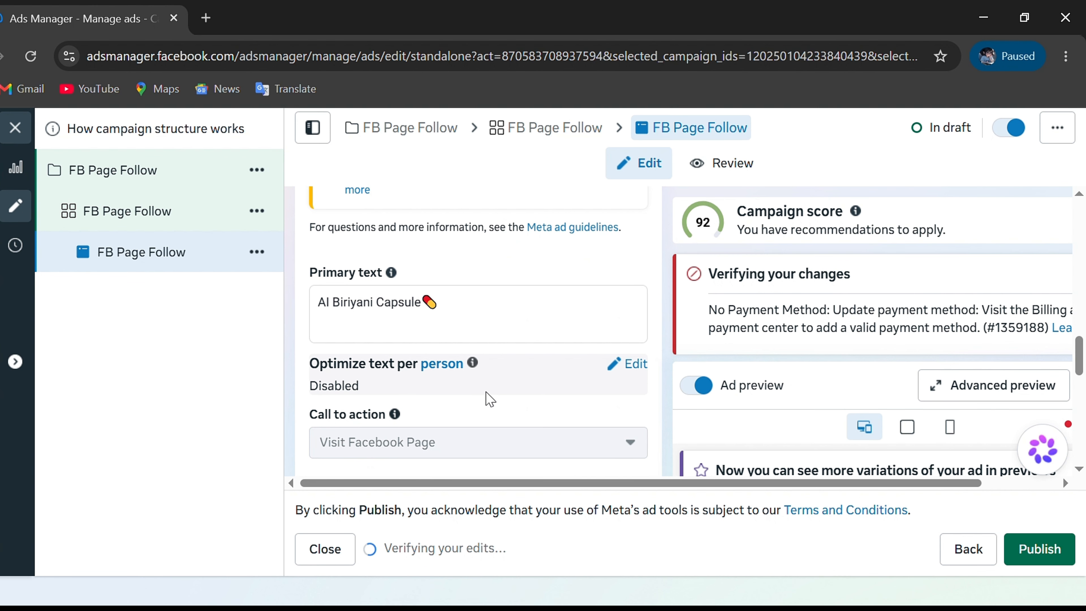
scroll(493, 374, down, 2)
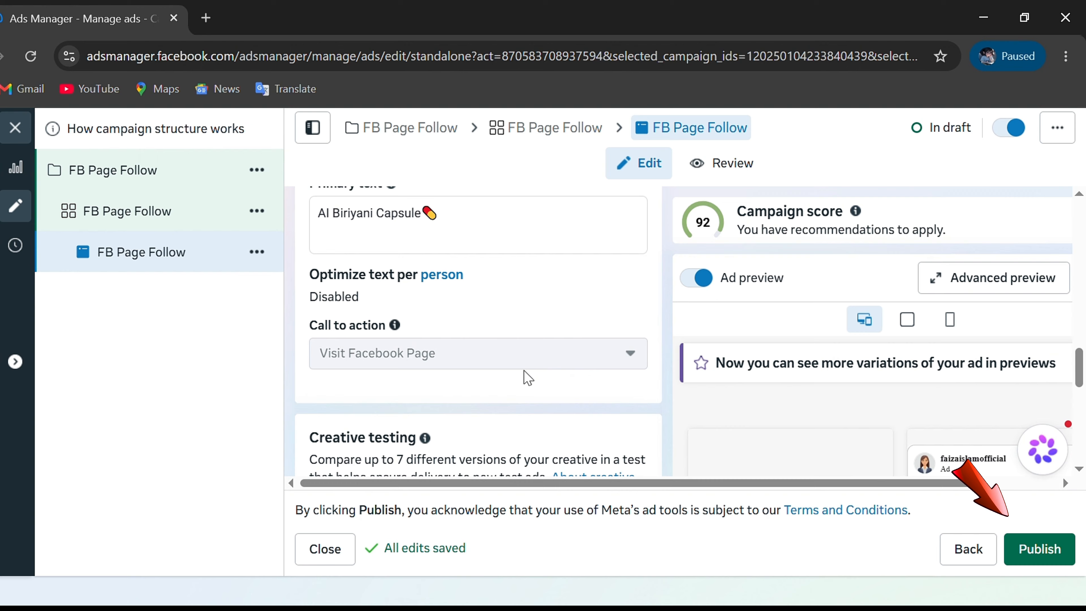
scroll(529, 378, down, 4)
scroll(522, 378, down, 4)
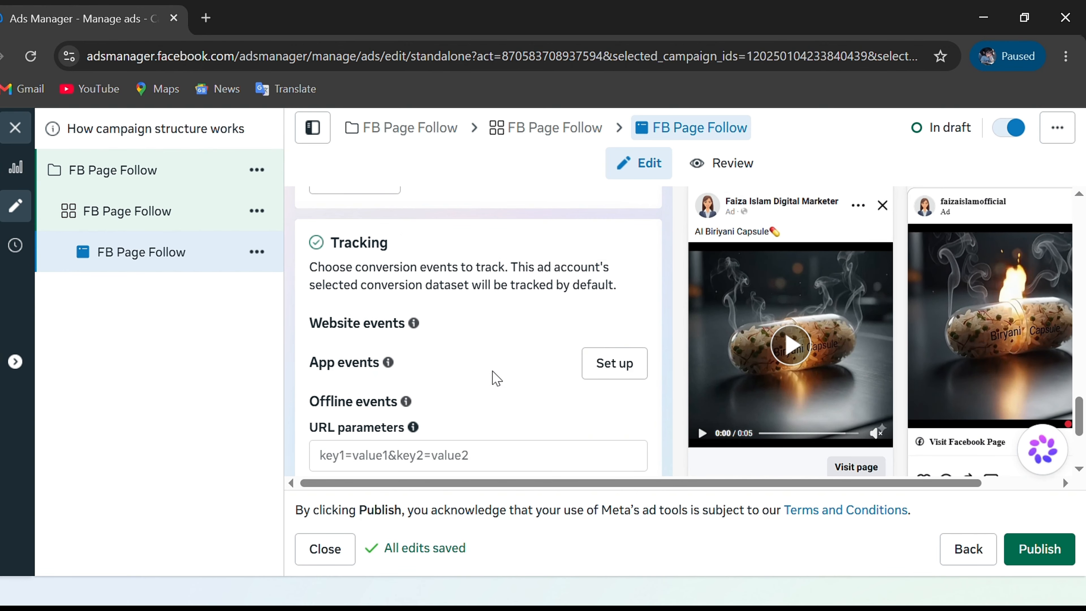
scroll(499, 379, down, 4)
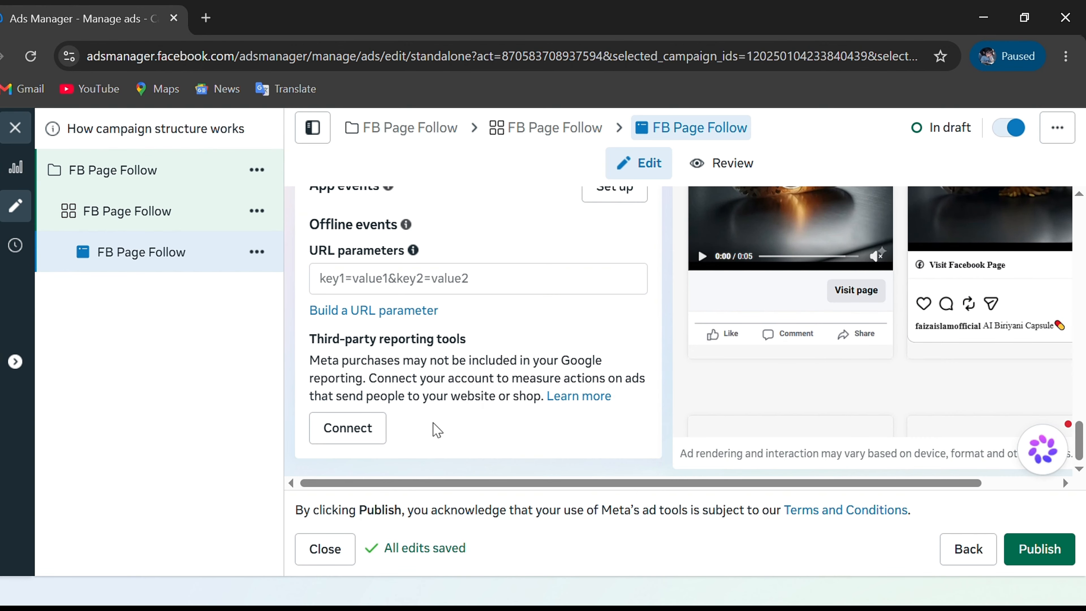